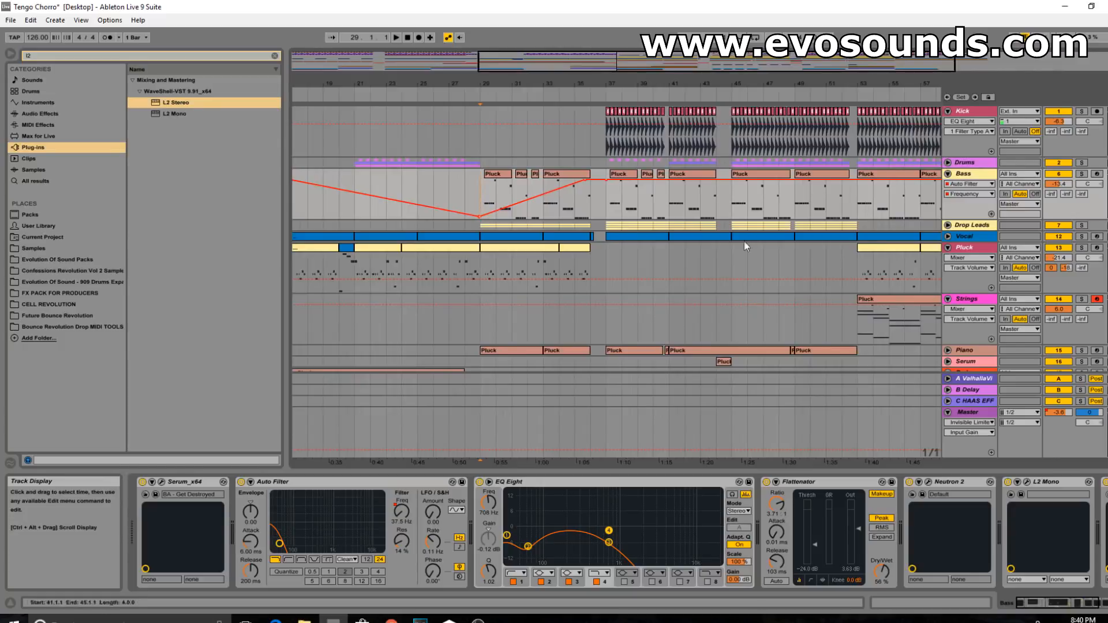
# - Play the arrangement from bar 29
pyautogui.click(975, 266)
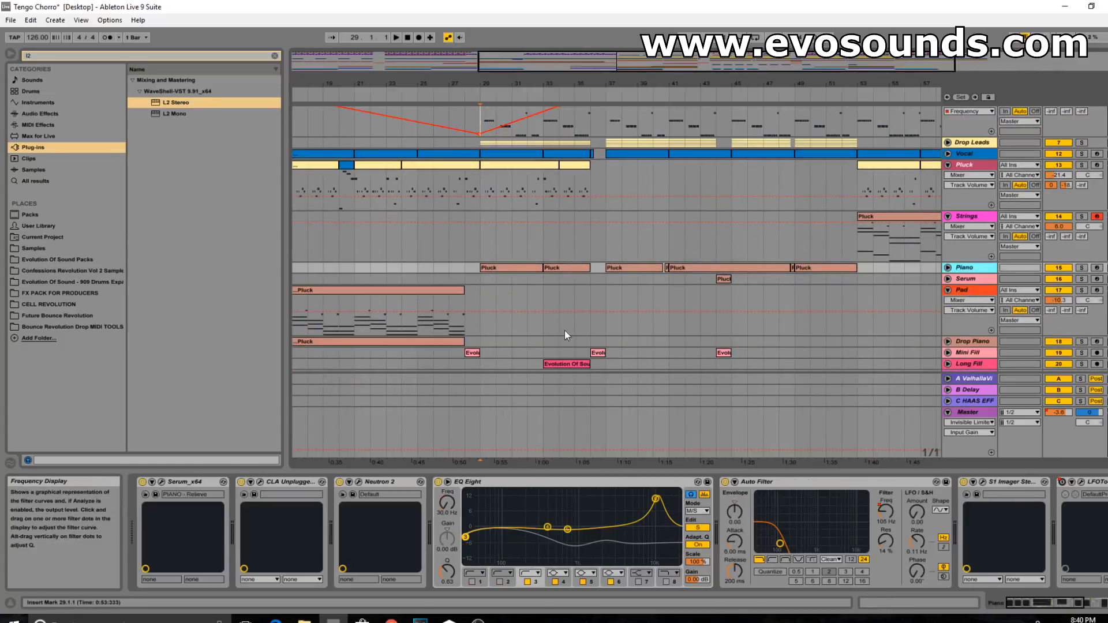
pyautogui.scroll(2, 699, 317)
pyautogui.click(477, 154)
pyautogui.press('space')
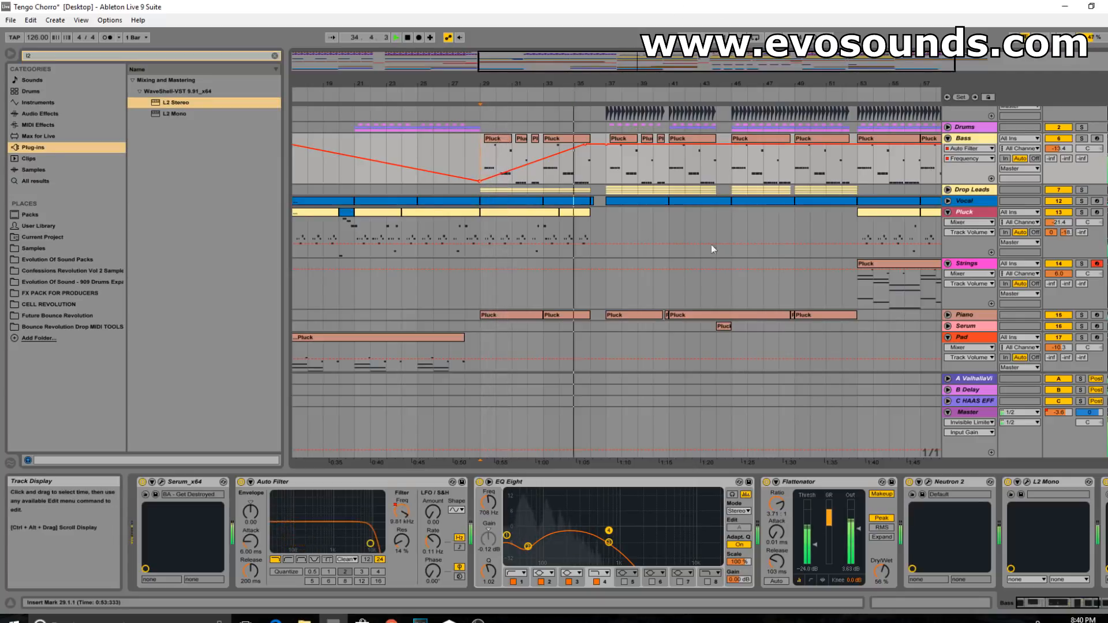
# - Unfold the Vocal track, display its device chain and stop playback
pyautogui.click(948, 200)
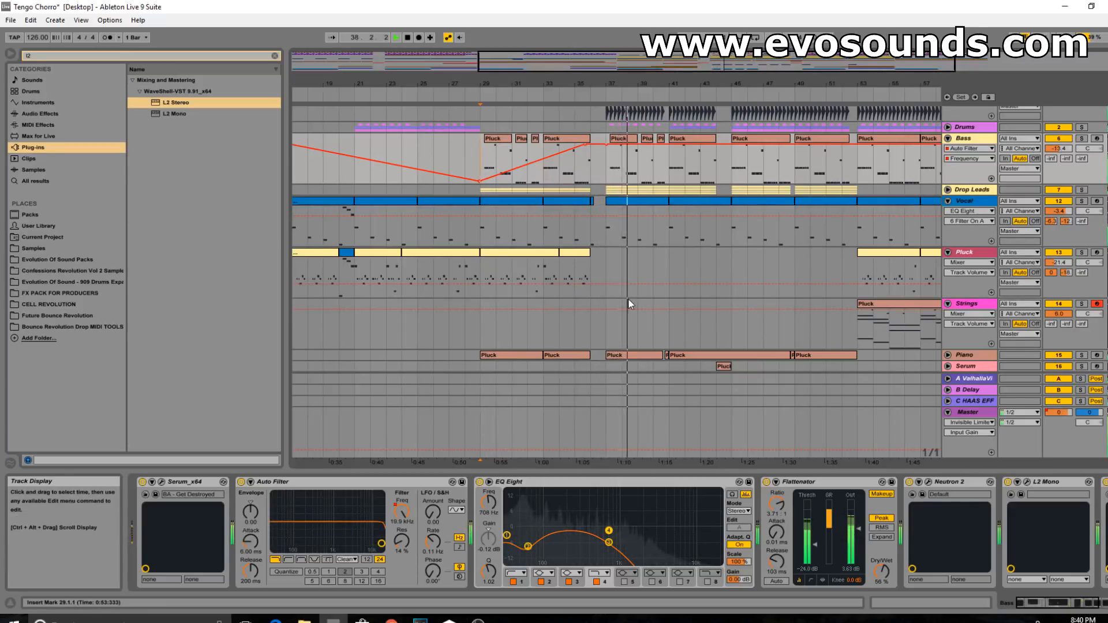
pyautogui.click(967, 201)
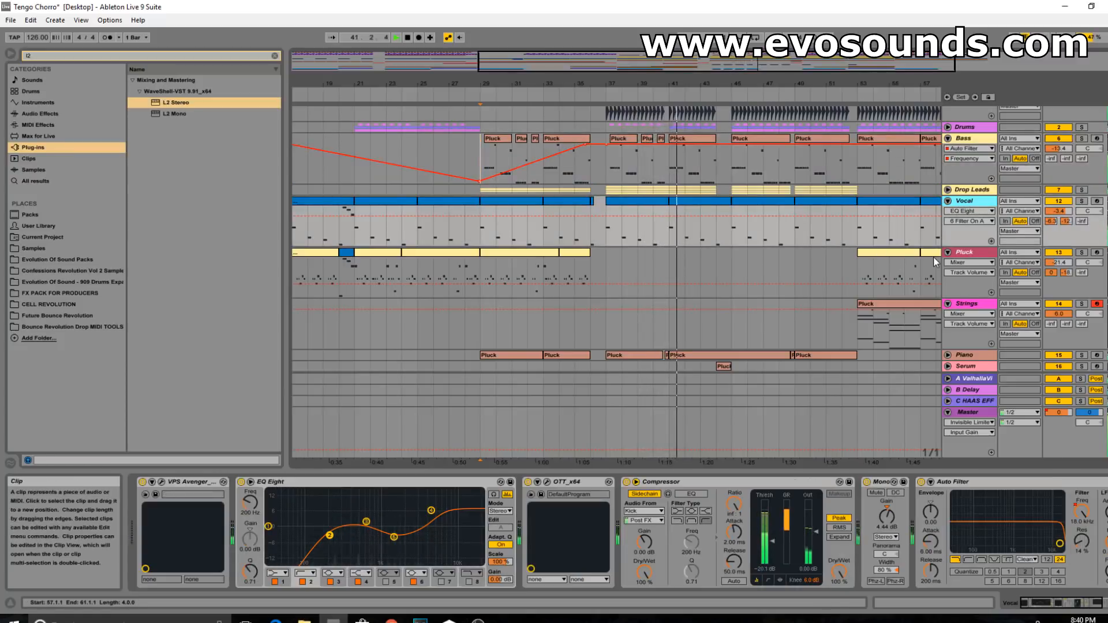
pyautogui.press('space')
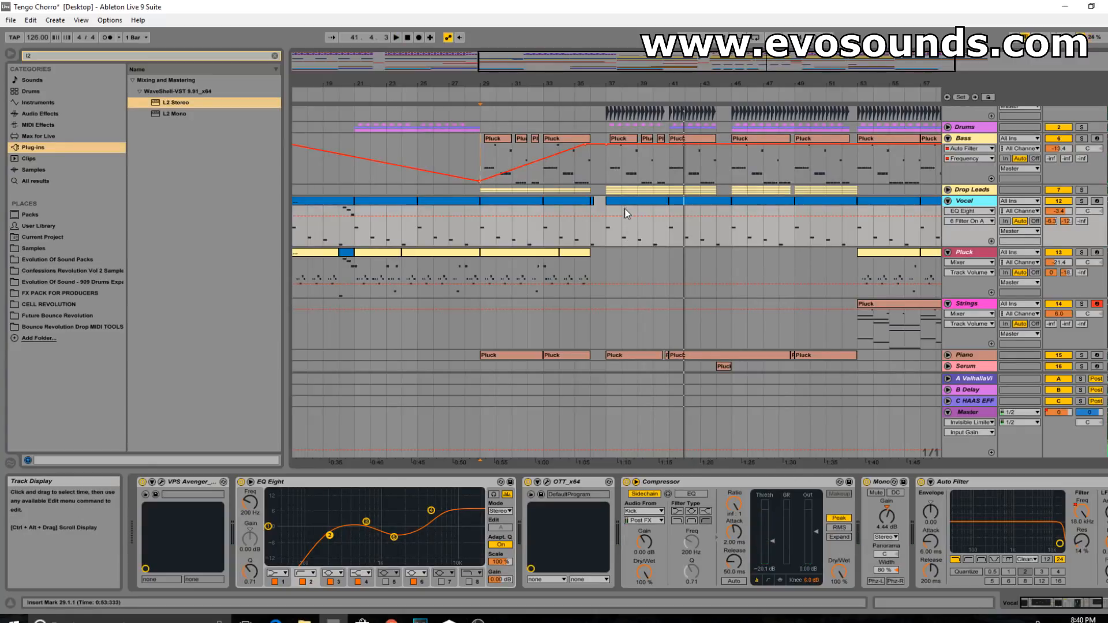
# - Select the Piano track's clip that starts at bar 37
pyautogui.scroll(2, 624, 209)
pyautogui.click(613, 173)
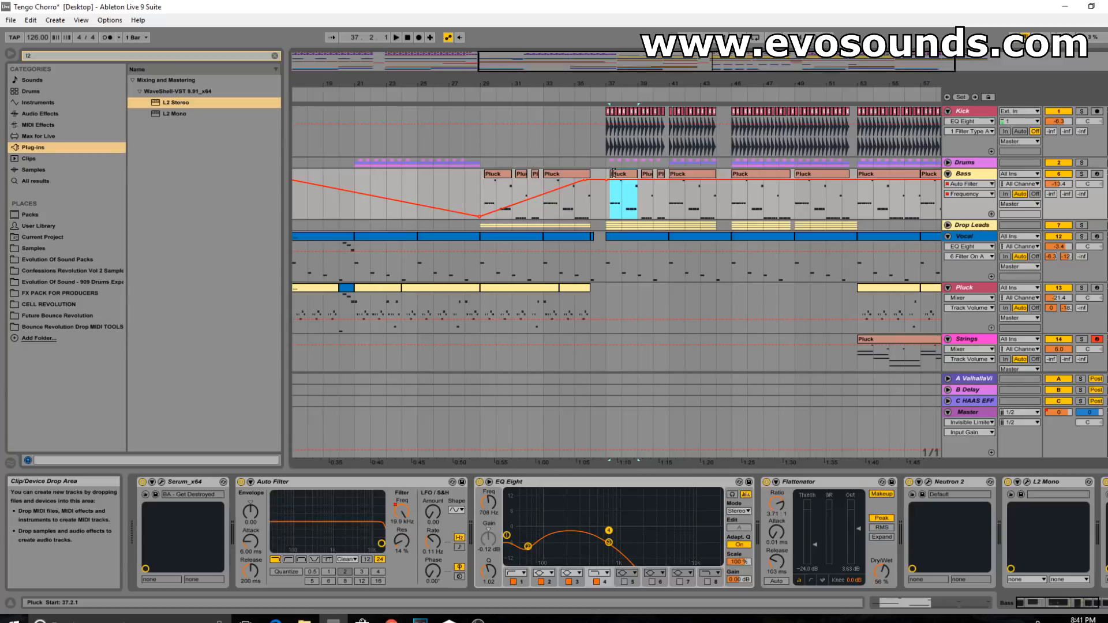
pyautogui.click(604, 199)
pyautogui.moveTo(752, 69); pyautogui.dragTo(783, 214)
pyautogui.scroll(-4, 783, 213)
pyautogui.click(614, 179)
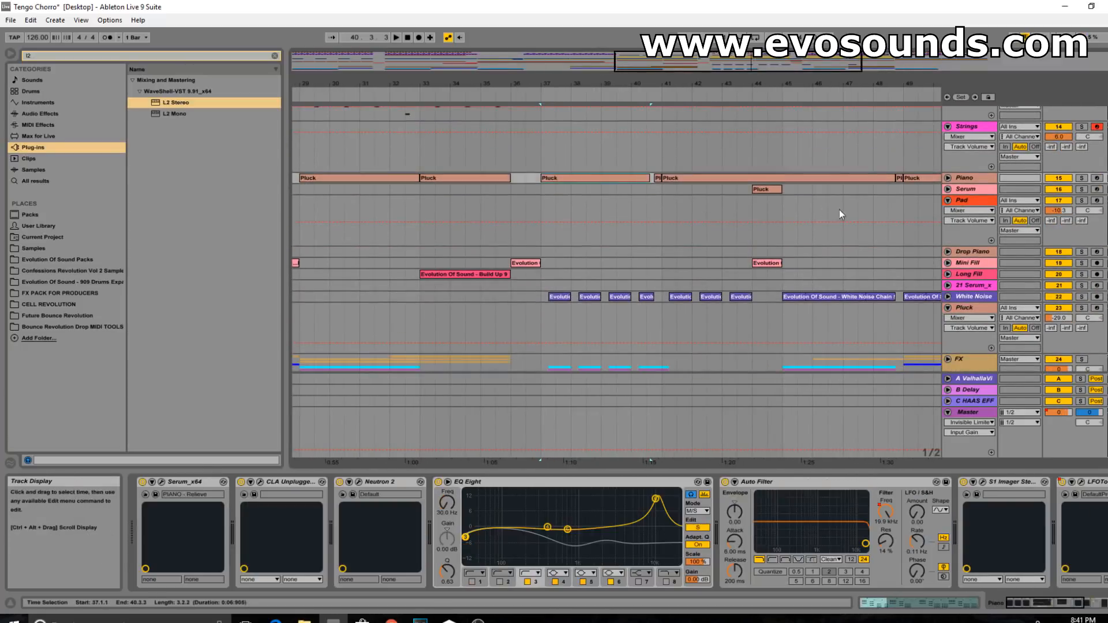
# - Unfold the Piano track and turn off its S1 Imager Stereo device
pyautogui.scroll(-1, 837, 231)
pyautogui.scroll(3, 832, 315)
pyautogui.click(962, 218)
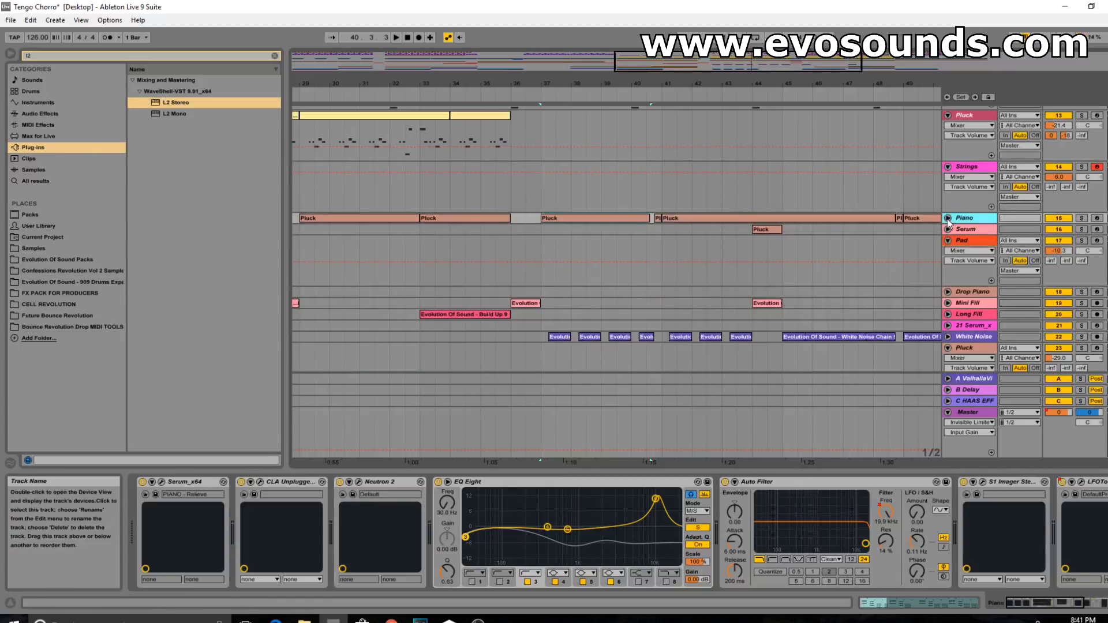
pyautogui.click(948, 218)
pyautogui.click(998, 437)
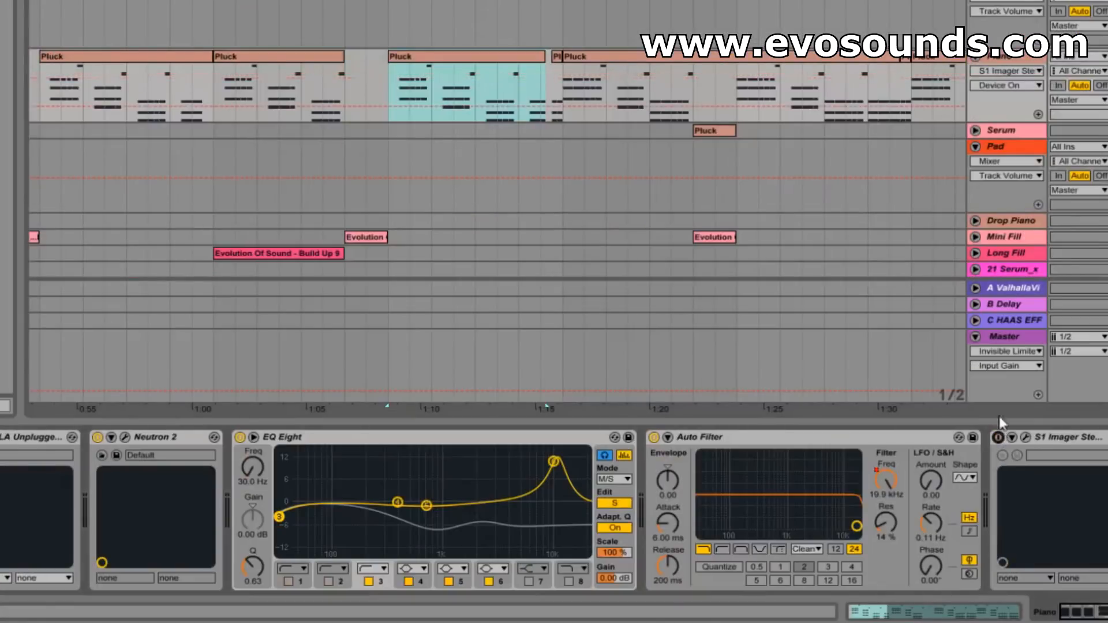
# - Audition the Piano from bar 37 with EQ Eight's side low cut at 22 kHz, and return that band to 30 Hz
pyautogui.moveTo(279, 517); pyautogui.dragTo(586, 553)
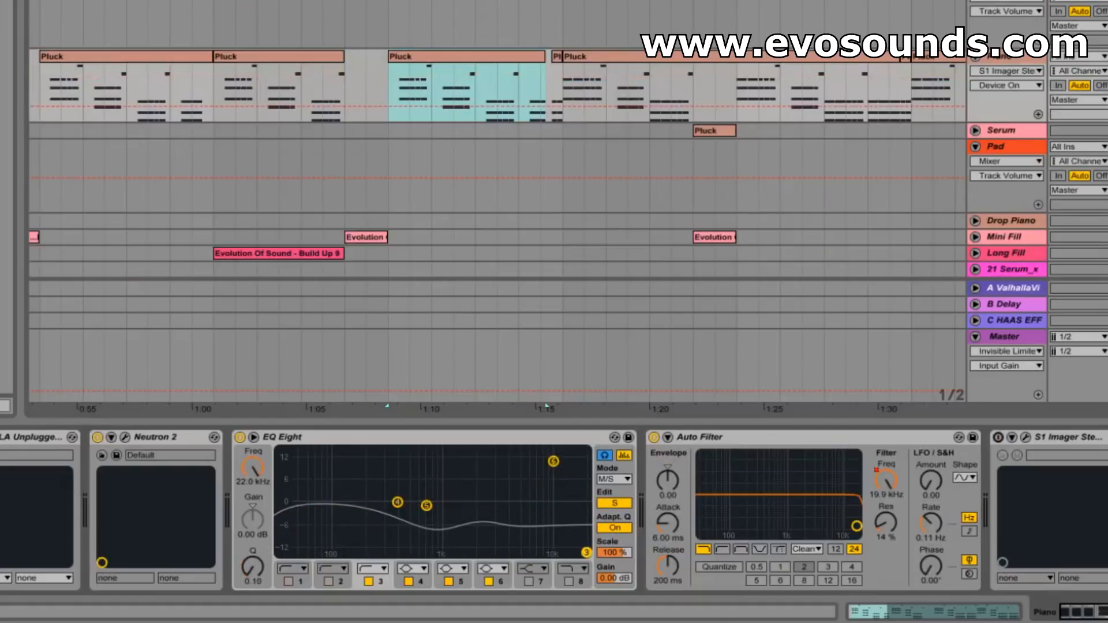
pyautogui.click(389, 83)
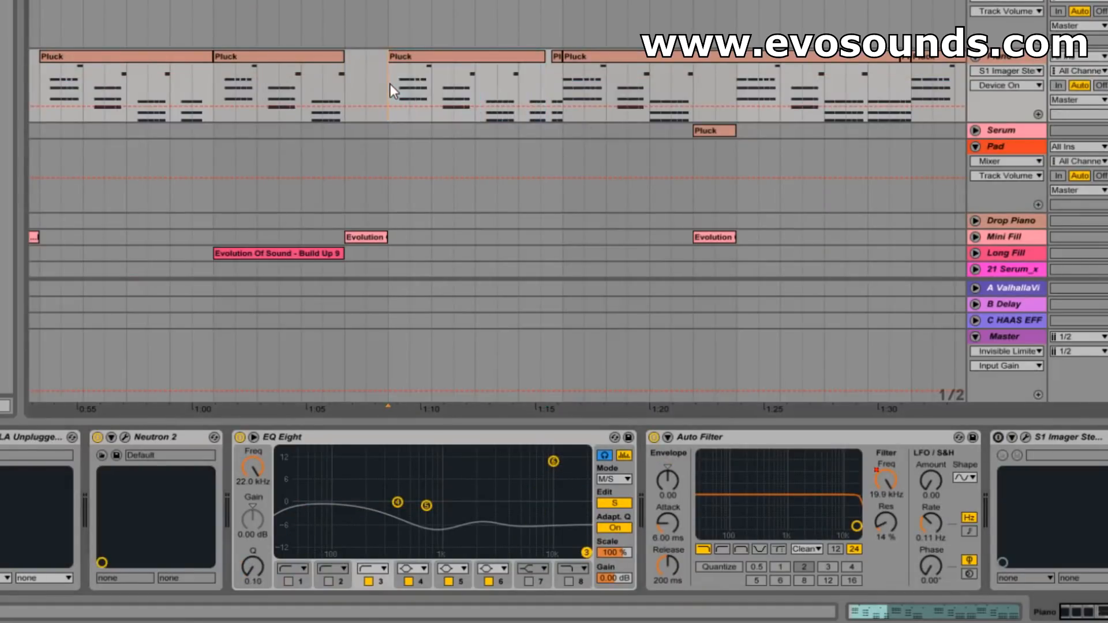
pyautogui.press('space')
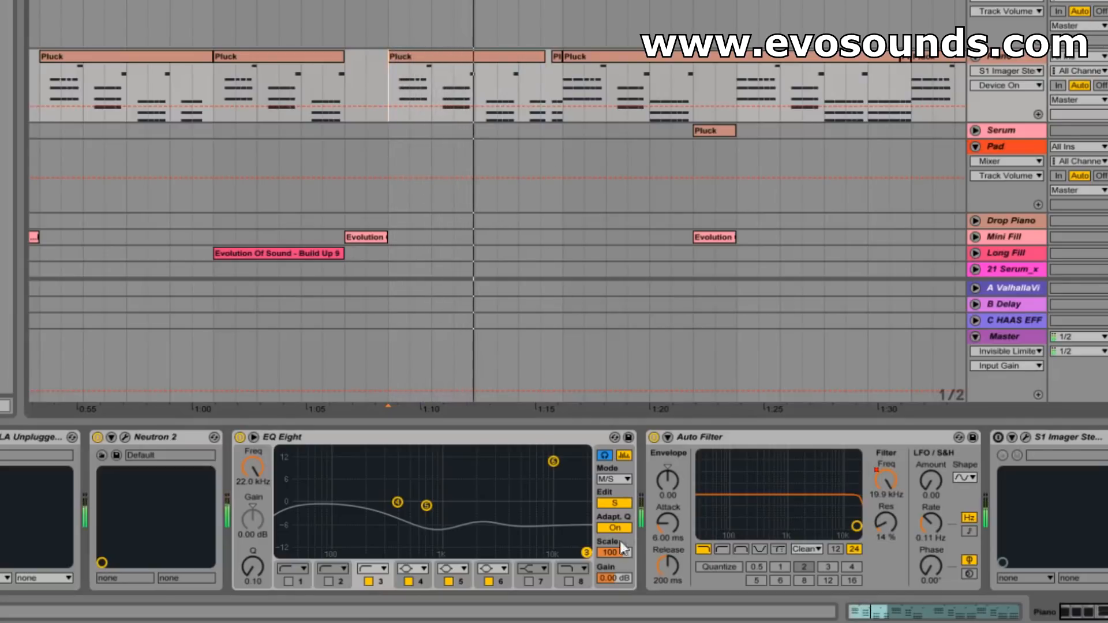
pyautogui.moveTo(587, 553); pyautogui.dragTo(294, 536)
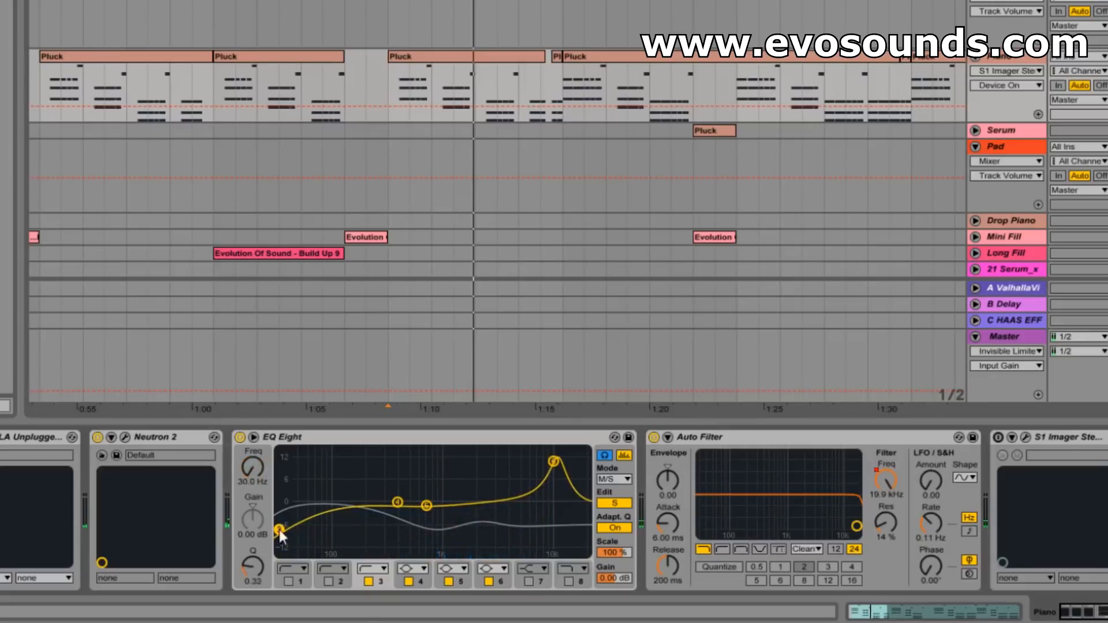
# - Switch the Piano's EQ Eight to mid editing, audition its low cut at 22 kHz, and return that band to 30 Hz
pyautogui.click(614, 503)
pyautogui.moveTo(283, 518); pyautogui.dragTo(586, 552)
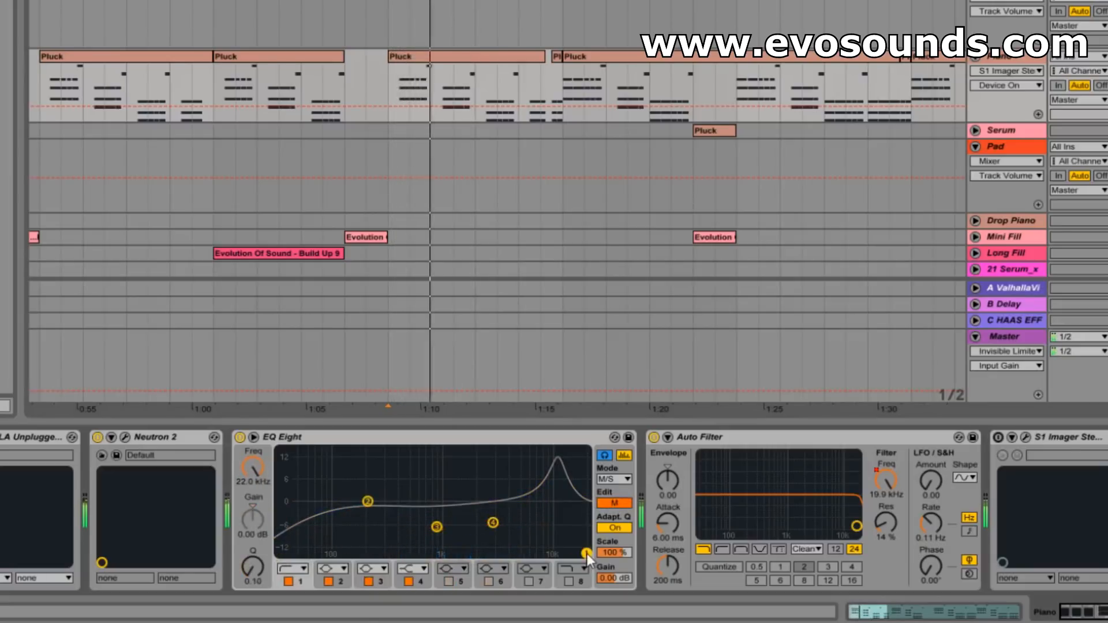
pyautogui.moveTo(586, 552); pyautogui.dragTo(278, 516)
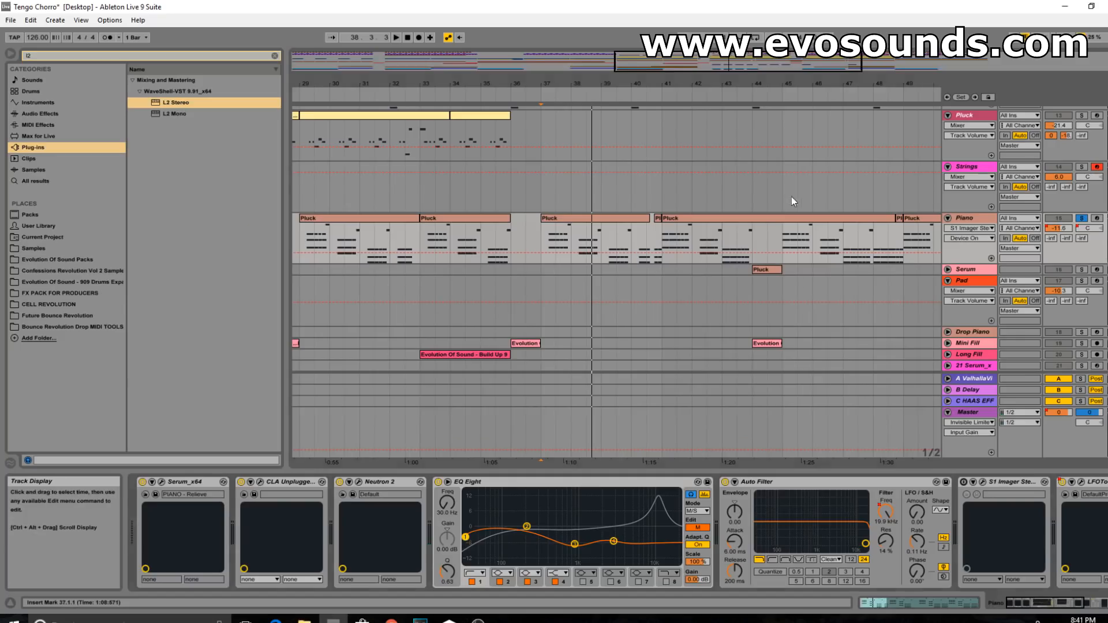
# - Solo the Bass track and play it from its clip start at 37.2.1
pyautogui.scroll(5, 808, 242)
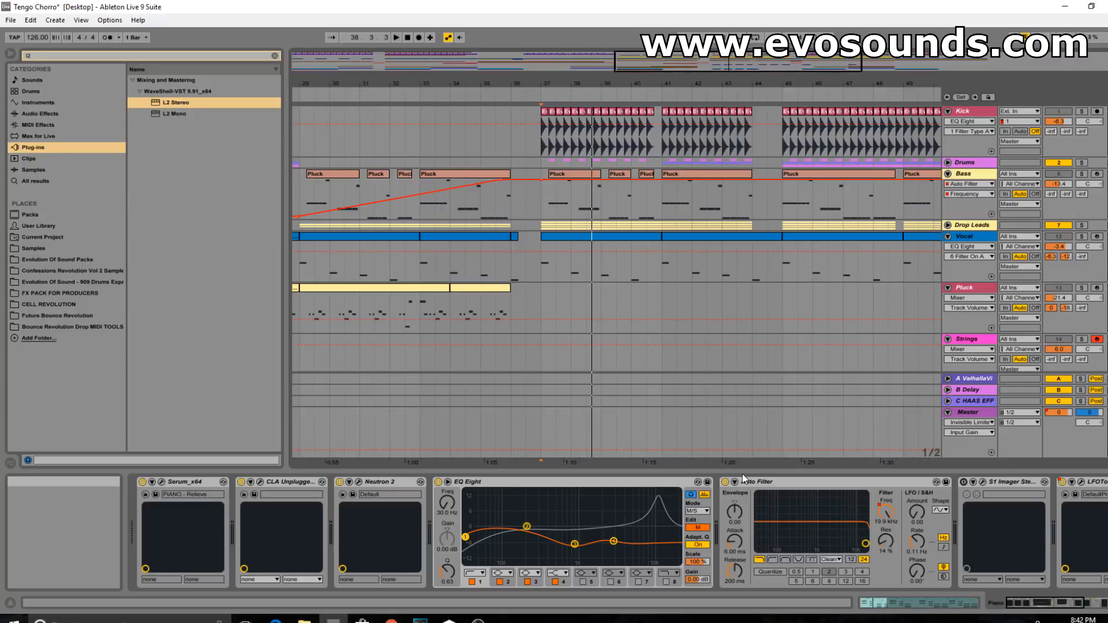
pyautogui.click(540, 208)
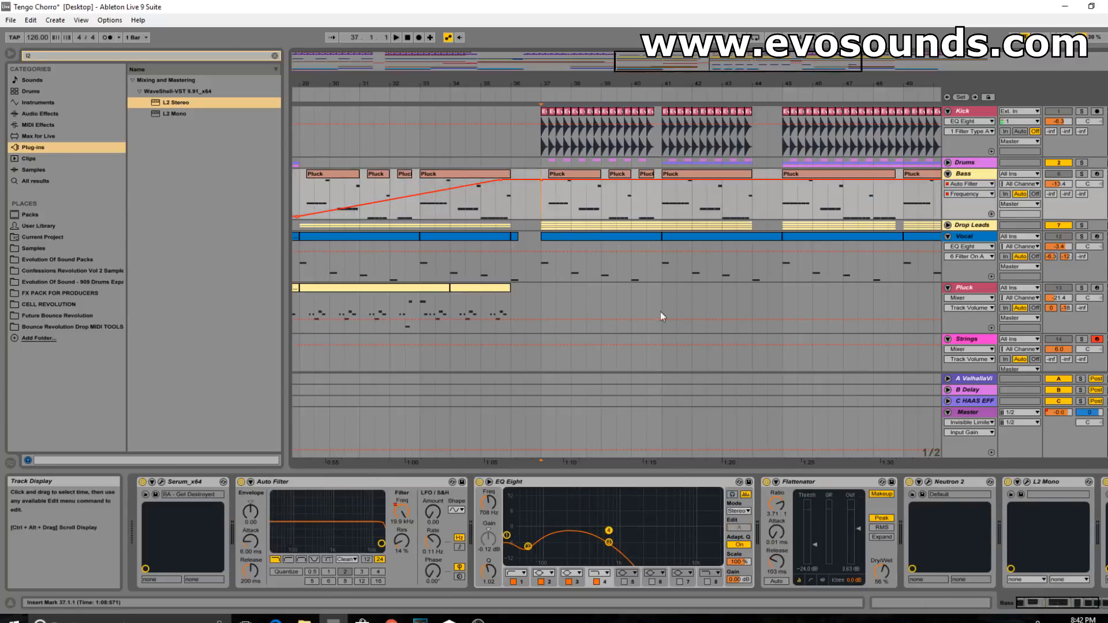
pyautogui.click(975, 174)
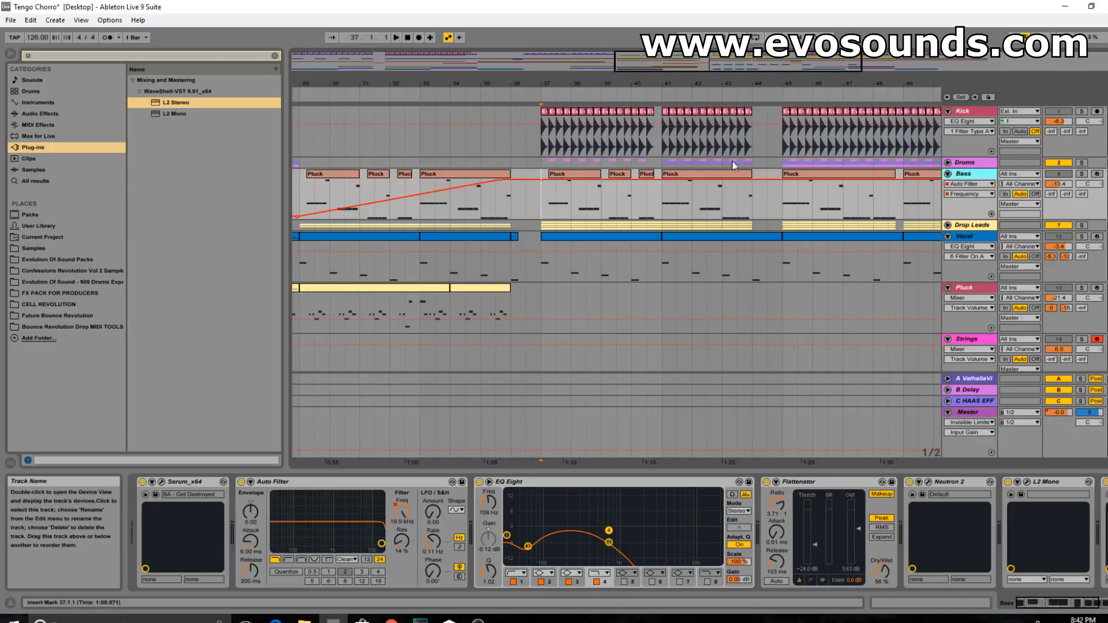
pyautogui.click(553, 199)
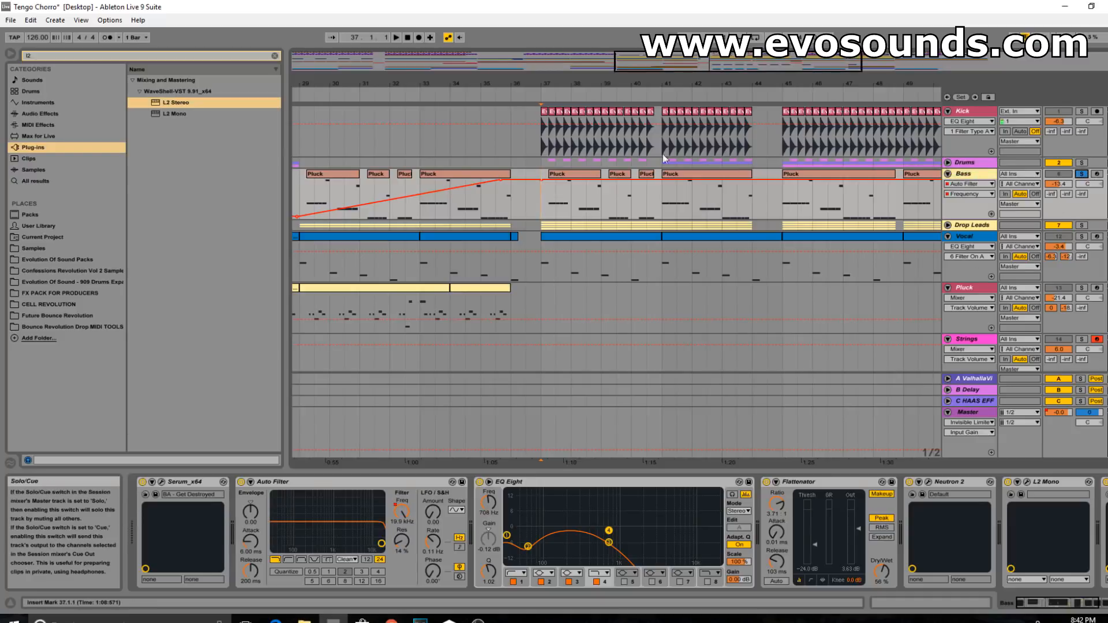
pyautogui.click(552, 200)
pyautogui.moveTo(690, 68); pyautogui.dragTo(685, 180)
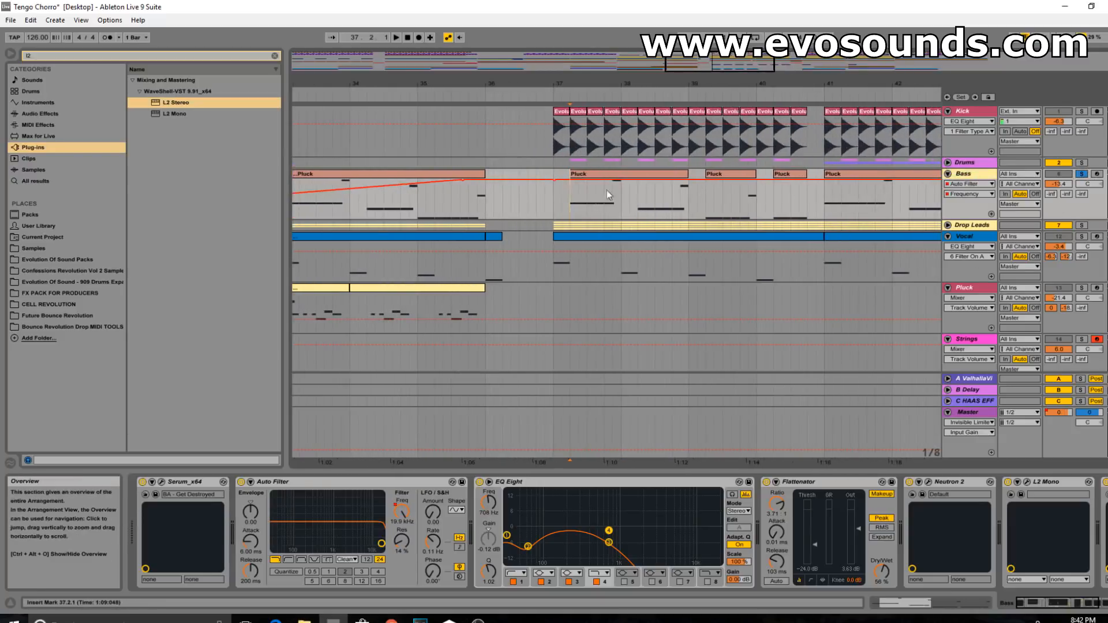
pyautogui.press('space')
# - Turn off the Bass track's L2 Mono and set its Serum unison to 2 on OSC A and 3 on OSC B
pyautogui.click(976, 174)
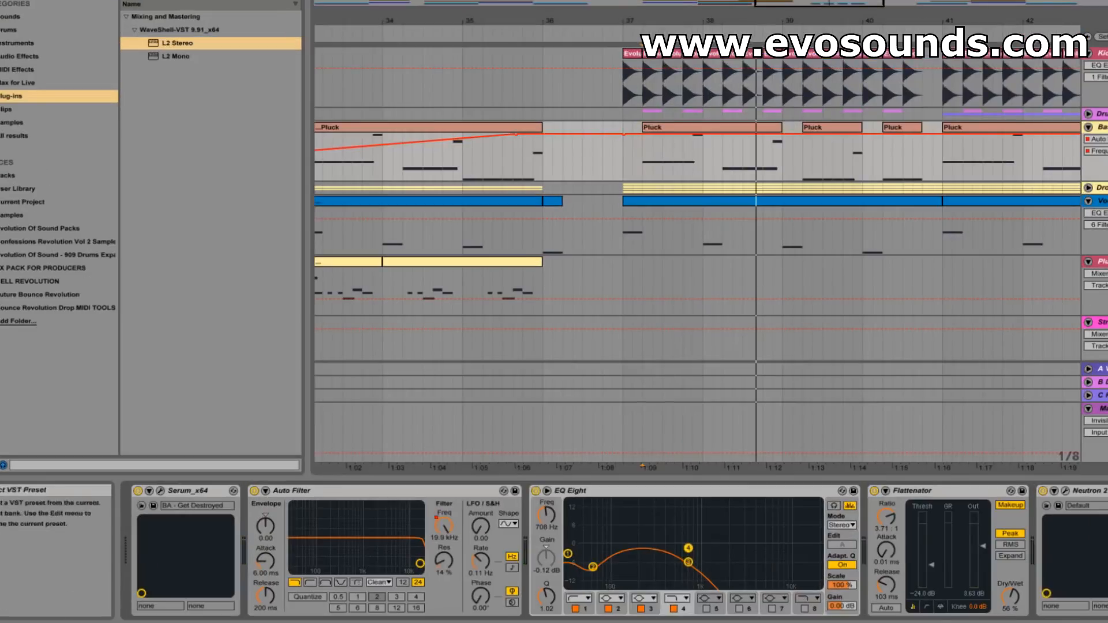
pyautogui.click(1008, 482)
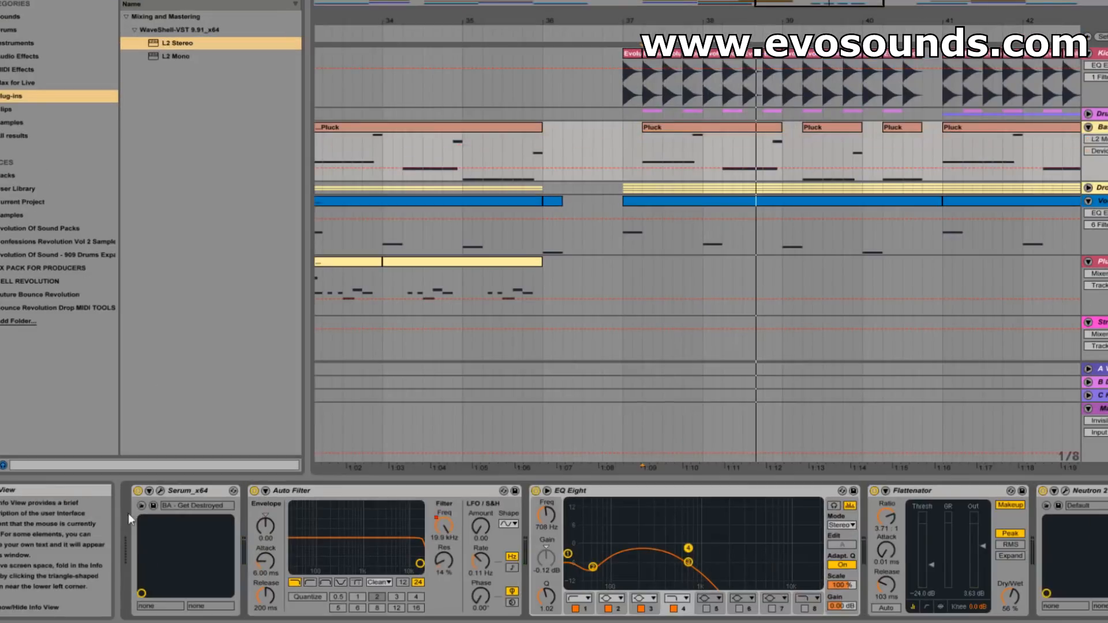
pyautogui.click(161, 491)
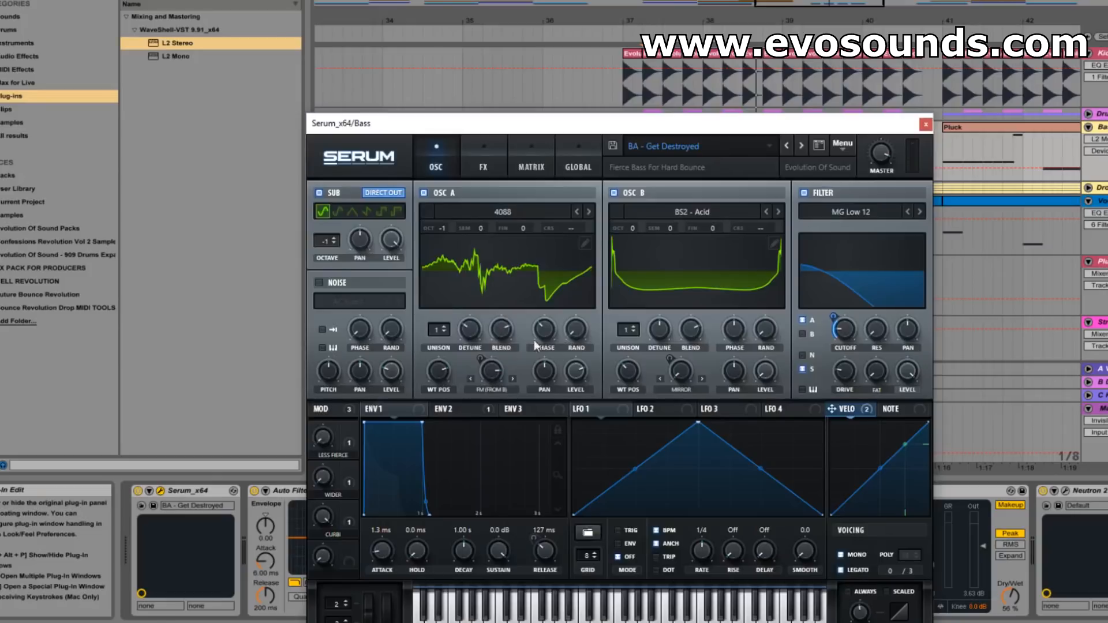
pyautogui.click(444, 328)
pyautogui.click(634, 327)
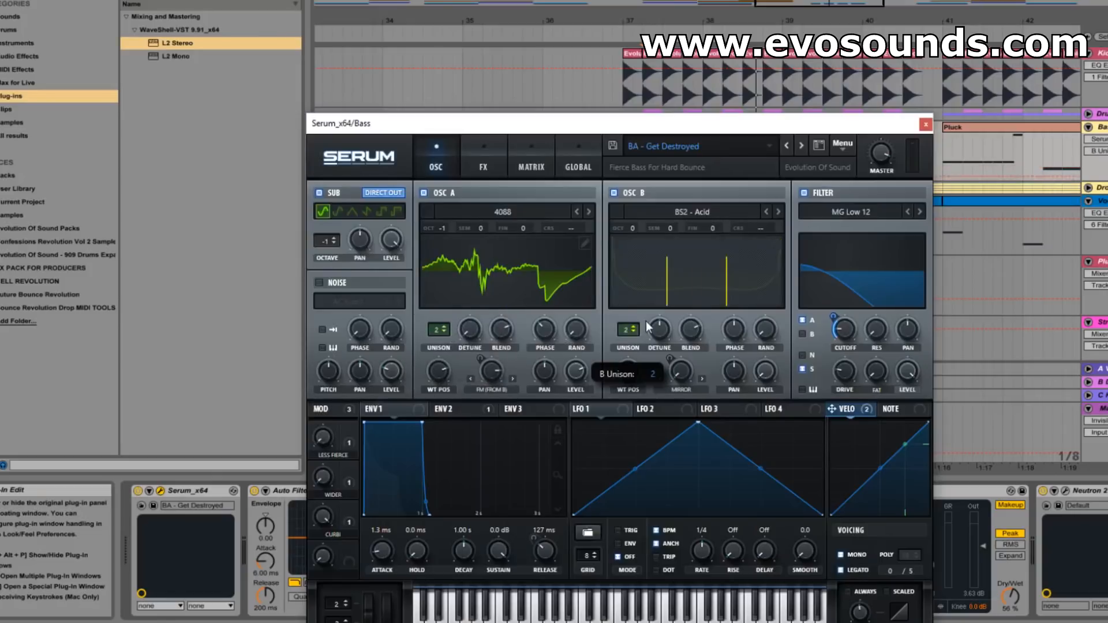
pyautogui.click(633, 326)
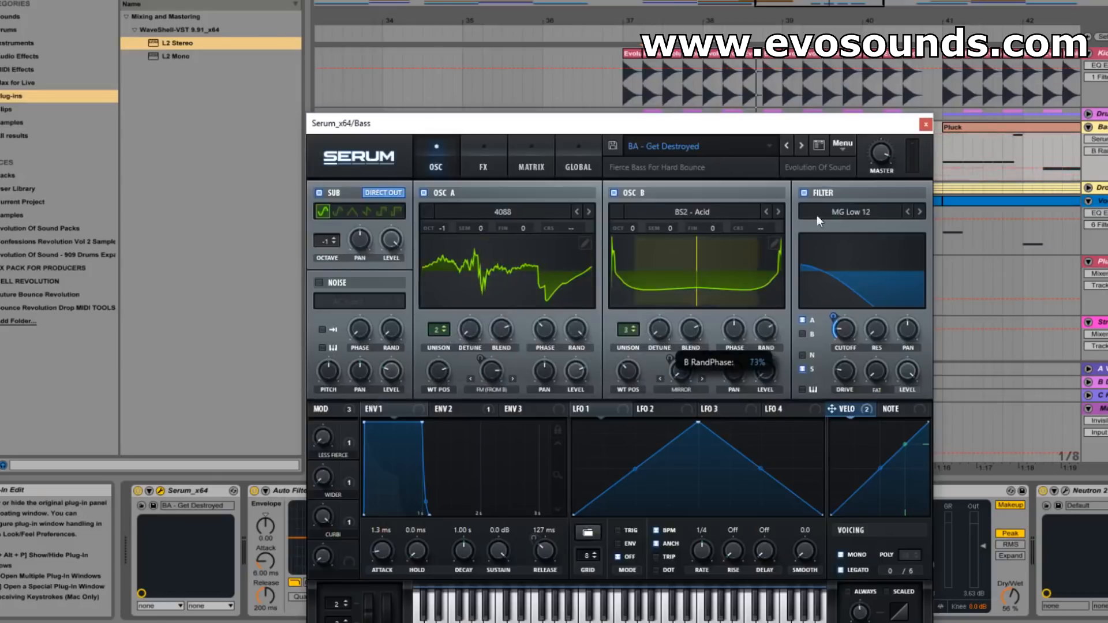
pyautogui.click(926, 125)
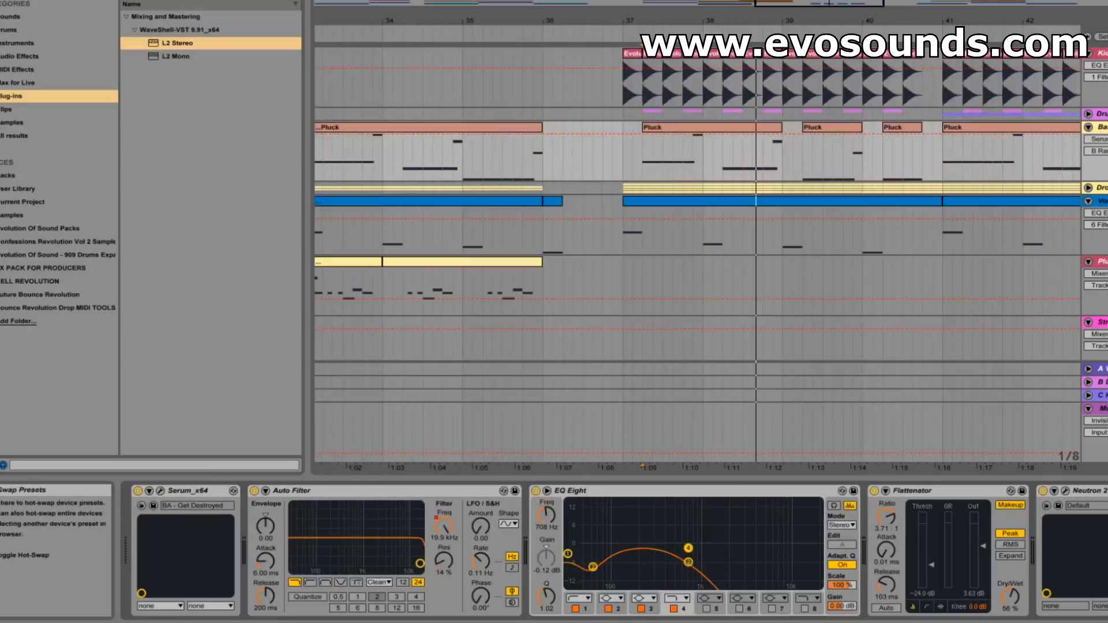
# - Play the Bass track from bar 37 to hear it with the new unison settings
pyautogui.moveTo(1011, 622); pyautogui.dragTo(1021, 622)
pyautogui.click(638, 156)
pyautogui.press('space')
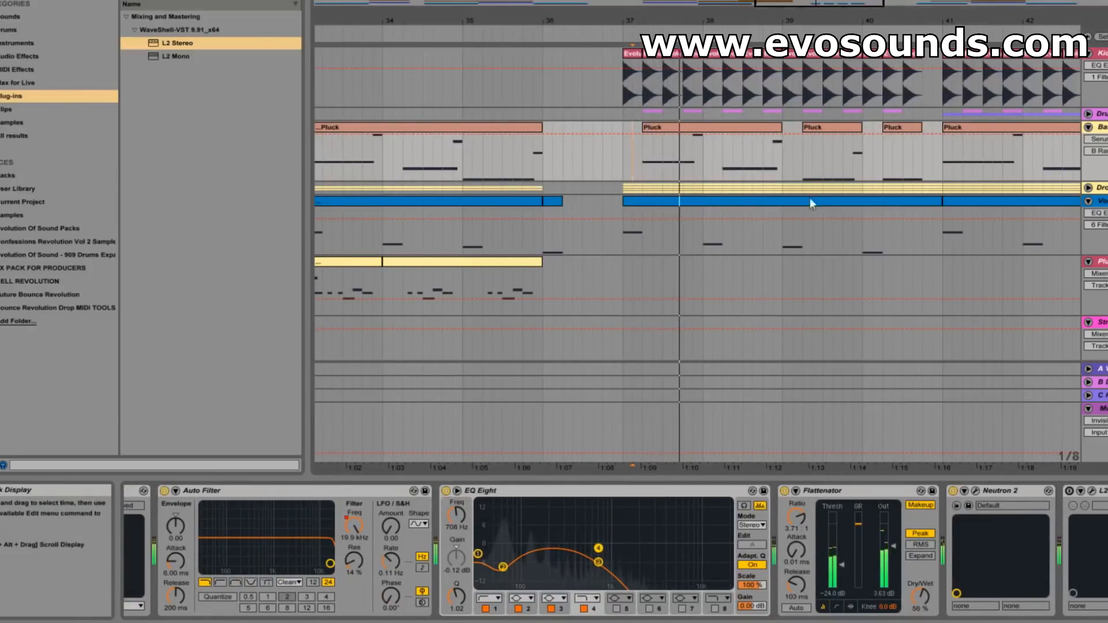
pyautogui.press('space')
pyautogui.press('space')
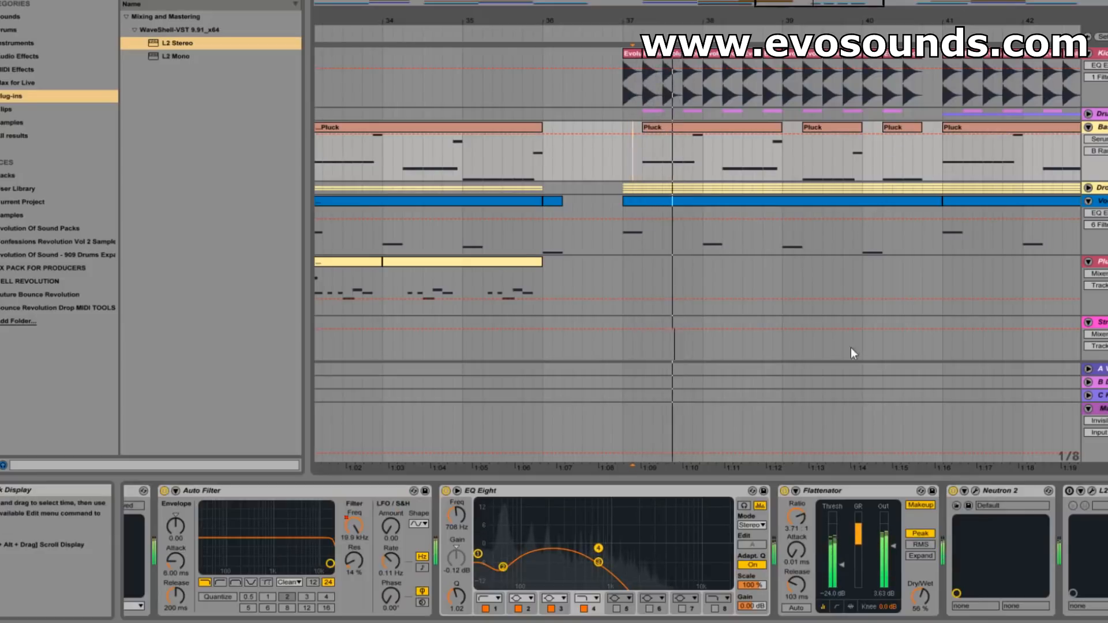
# - Raise the output of the Bass track's Flattenator to about 6.28 dB and replay from just before bar 37
pyautogui.moveTo(894, 546); pyautogui.dragTo(893, 536)
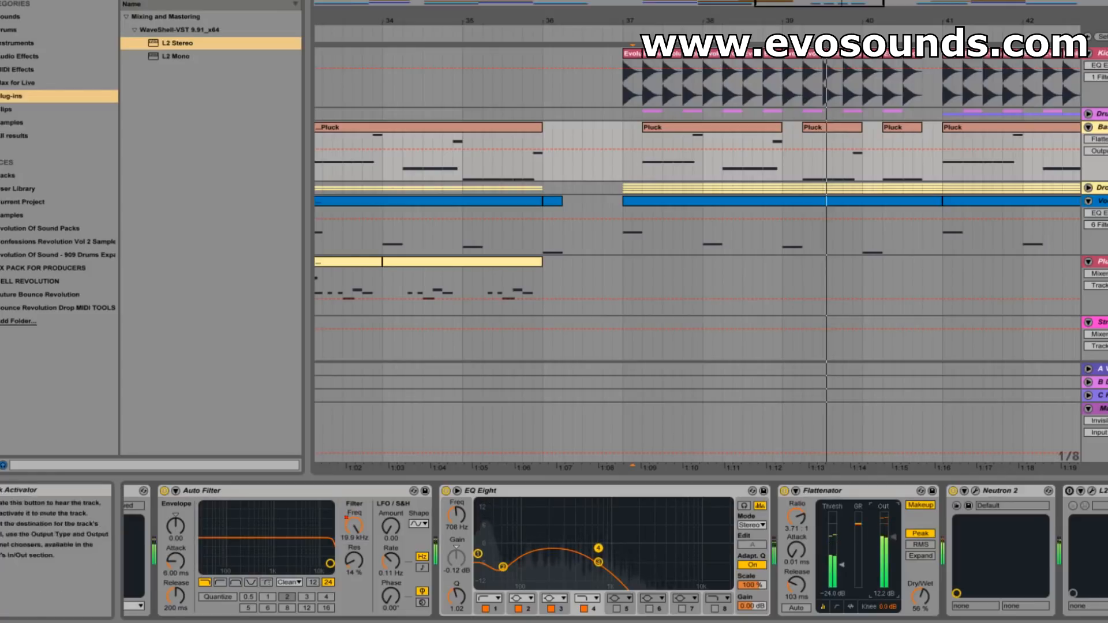
pyautogui.click(615, 165)
pyautogui.press('space')
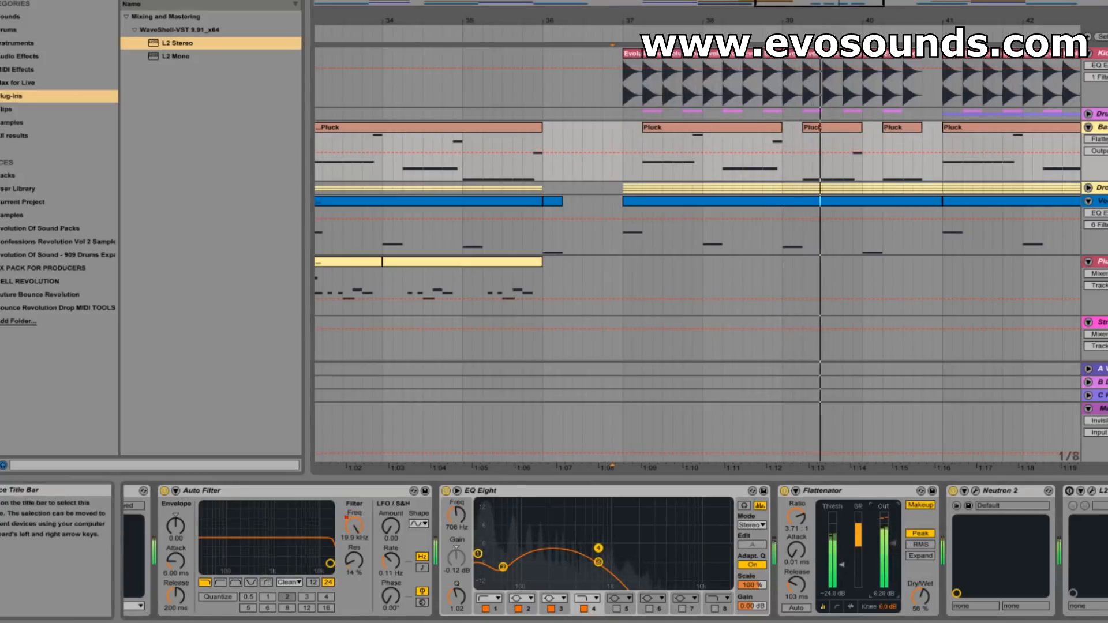
# - Turn the Bass track's L2 Mono back on and review its Serum patch during playback
pyautogui.click(1069, 491)
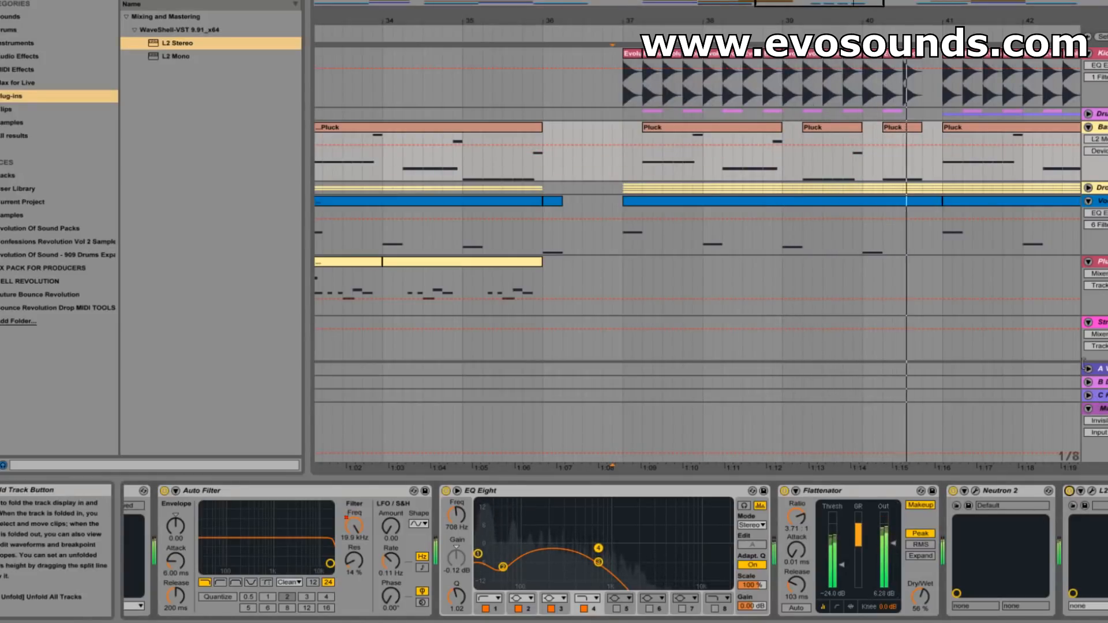
pyautogui.click(643, 161)
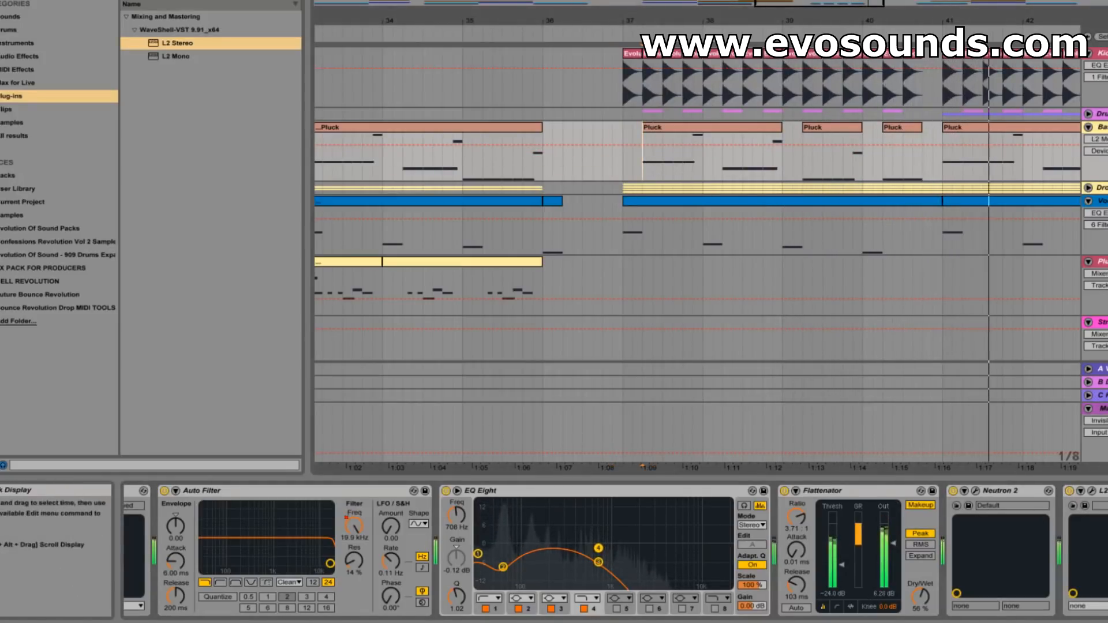
pyautogui.click(981, 622)
pyautogui.click(161, 491)
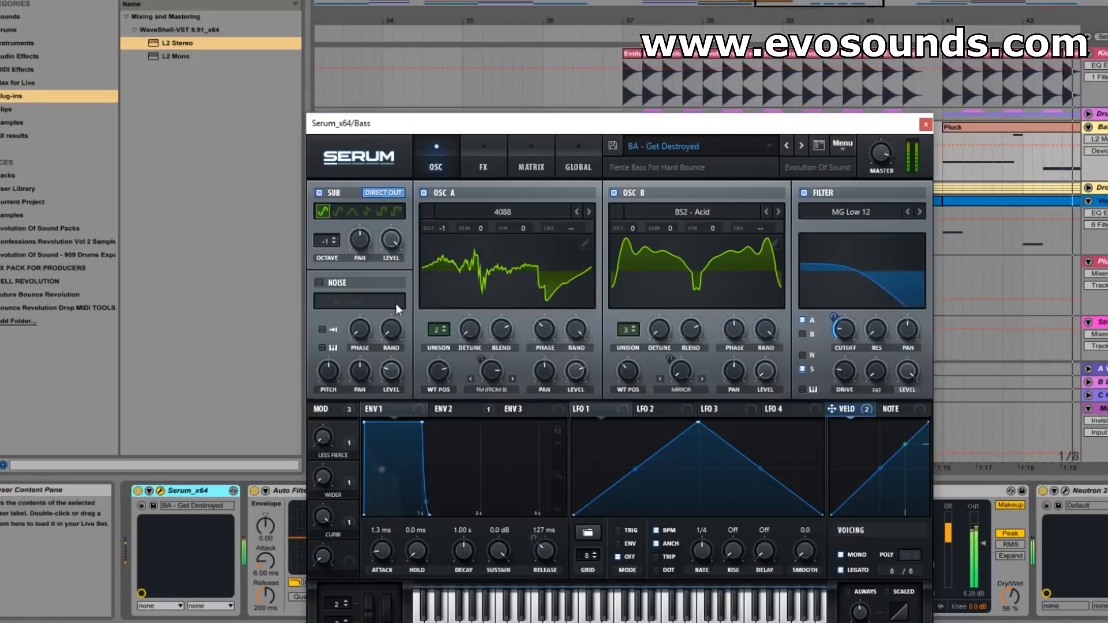
pyautogui.click(925, 124)
# - Select the Bass track's first clip in the drop, just after bar 37
pyautogui.moveTo(885, 23); pyautogui.dragTo(886, 27)
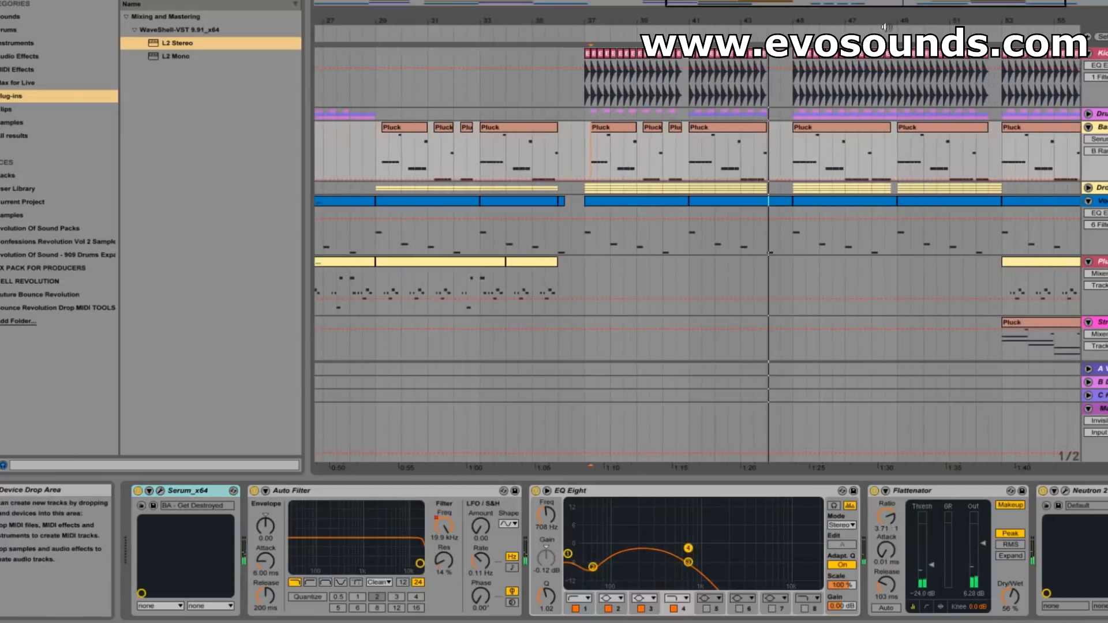
pyautogui.click(605, 127)
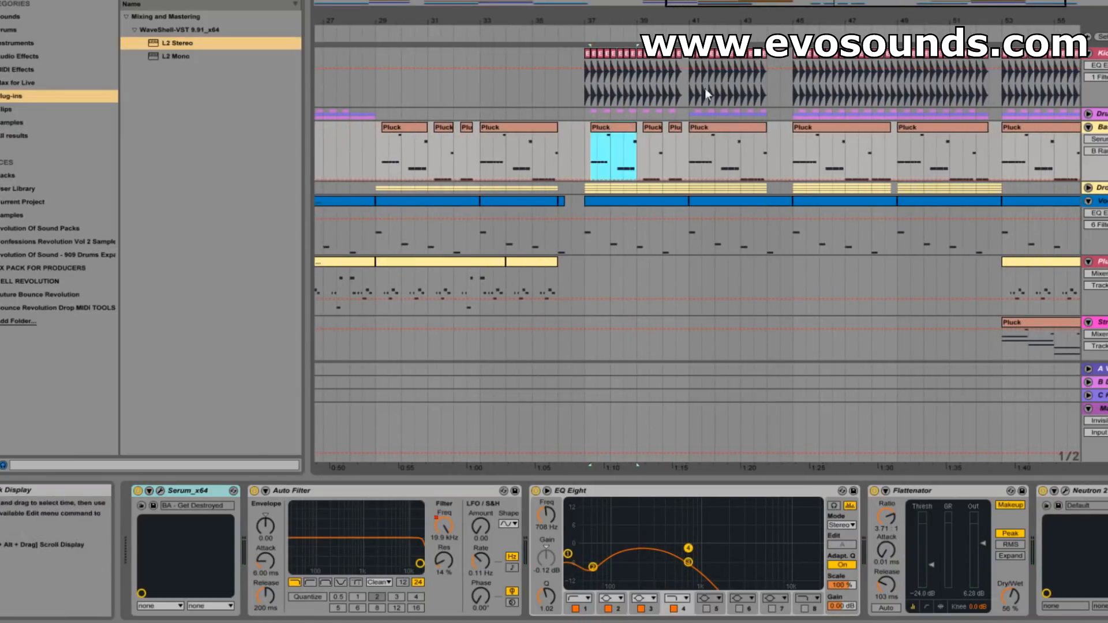
# - Solo the Kick track and play the drop from bar 37
pyautogui.moveTo(794, 1); pyautogui.dragTo(797, 2)
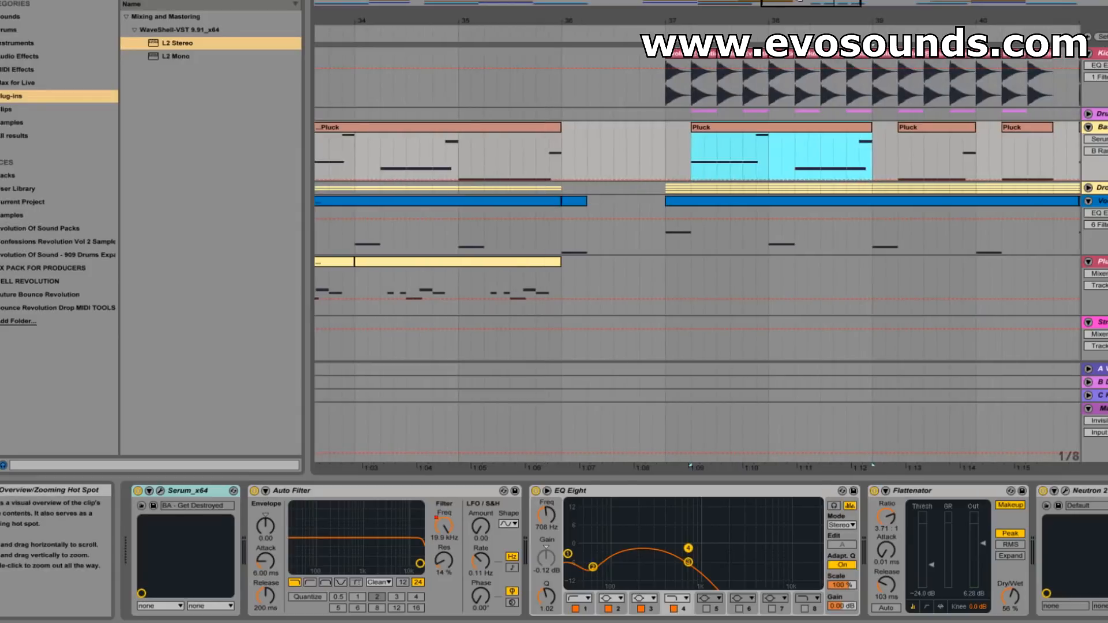
pyautogui.click(1102, 53)
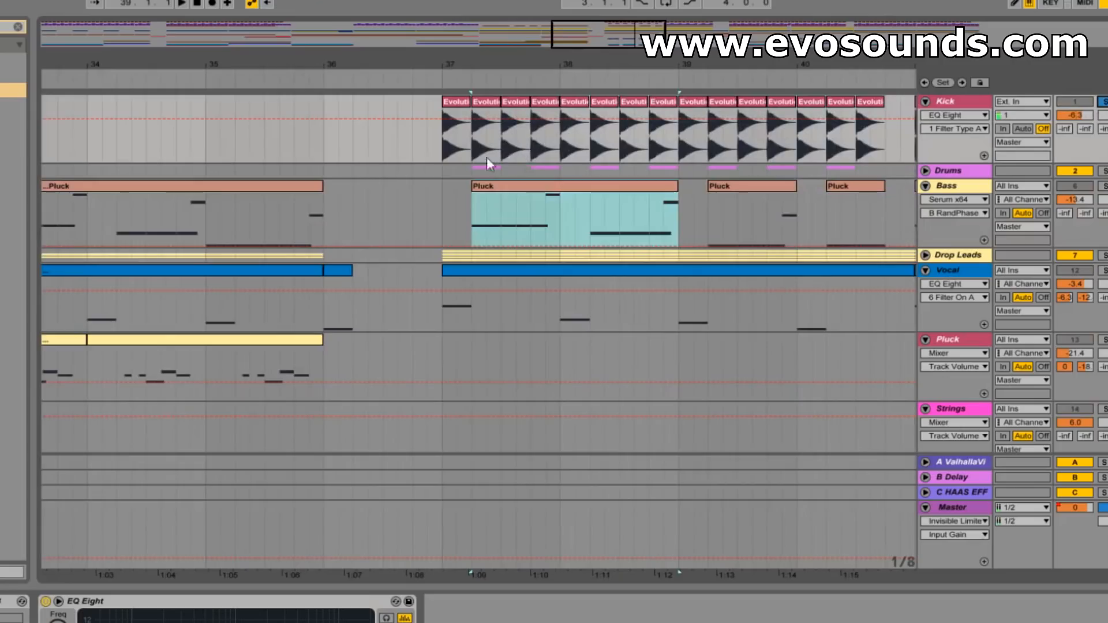
pyautogui.click(439, 151)
pyautogui.press('space')
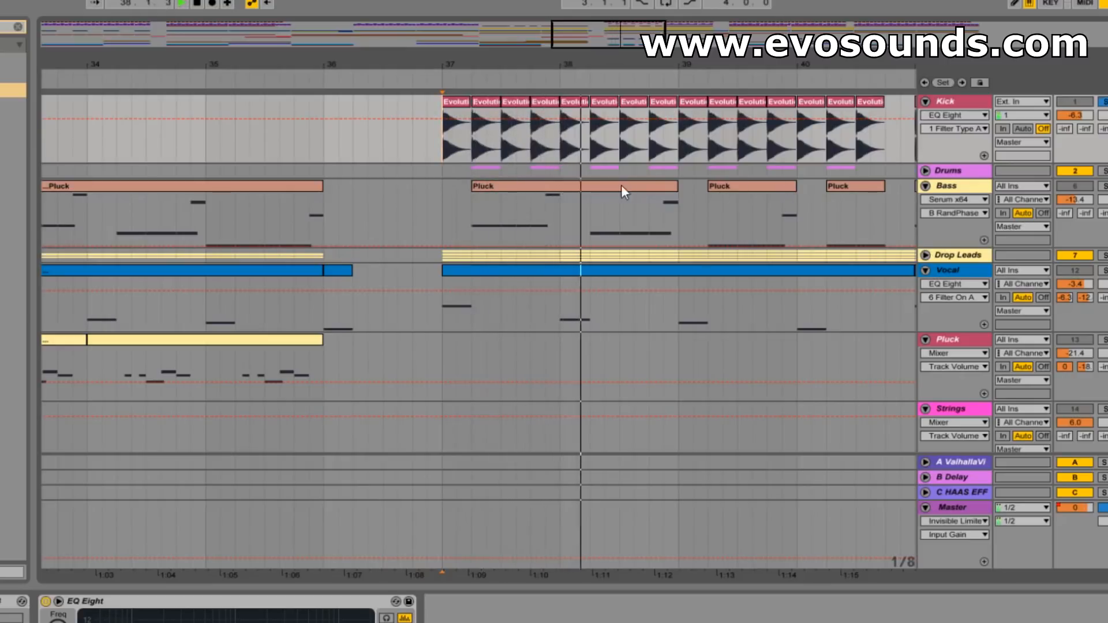
# - Select the Piano track's clip starting at bar 37 and look over the tracks around it
pyautogui.scroll(-5, 804, 311)
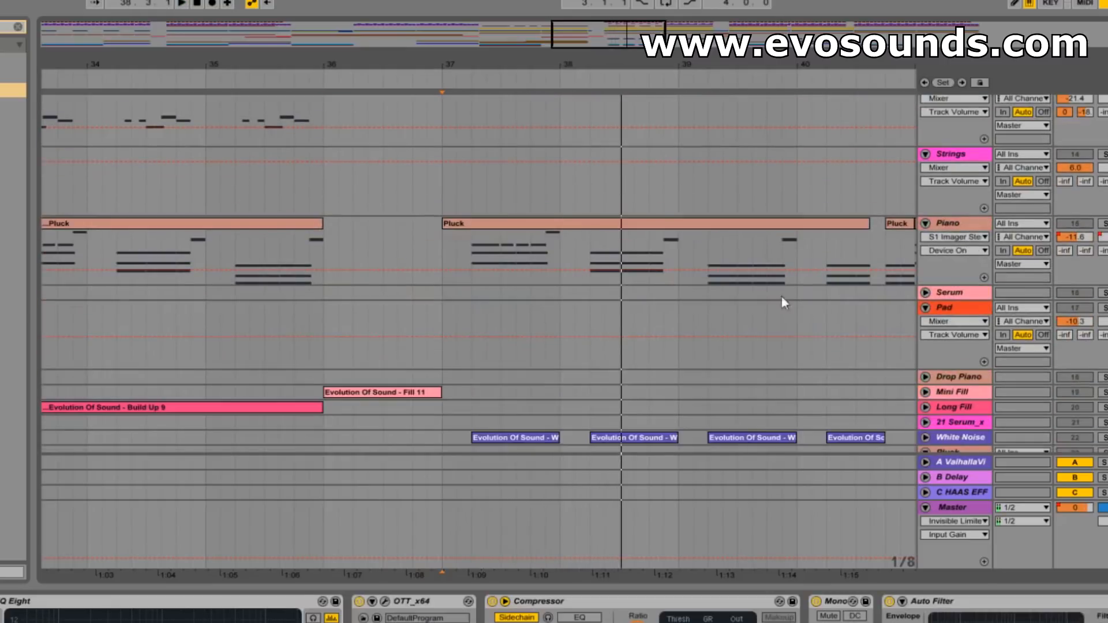
pyautogui.click(627, 225)
pyautogui.moveTo(598, 29); pyautogui.dragTo(598, 13)
pyautogui.scroll(-4, 504, 292)
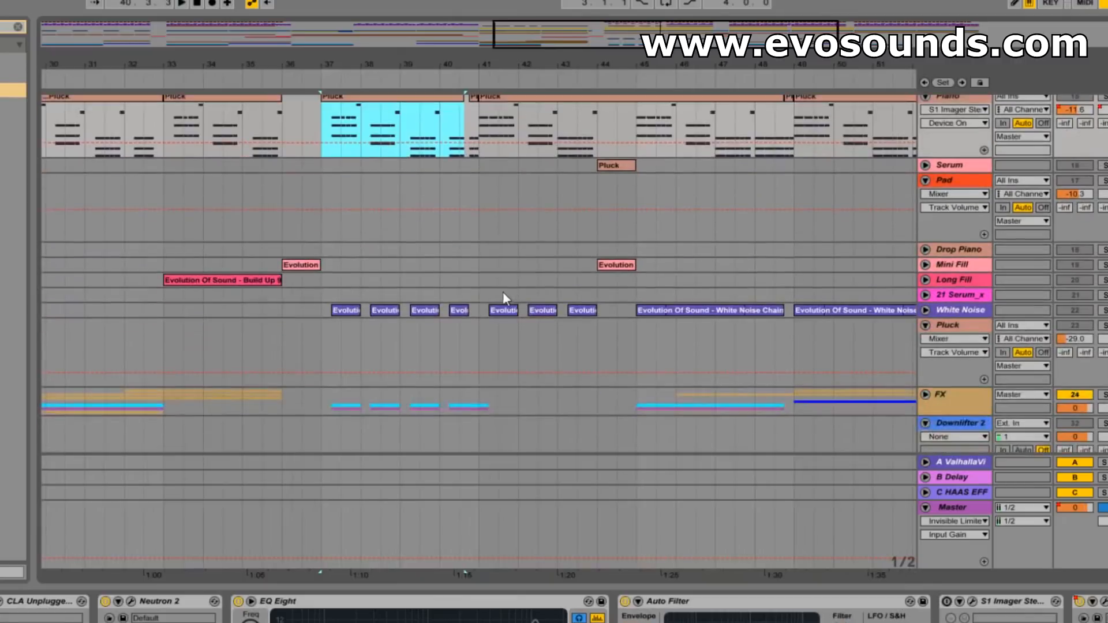
pyautogui.scroll(6, 473, 305)
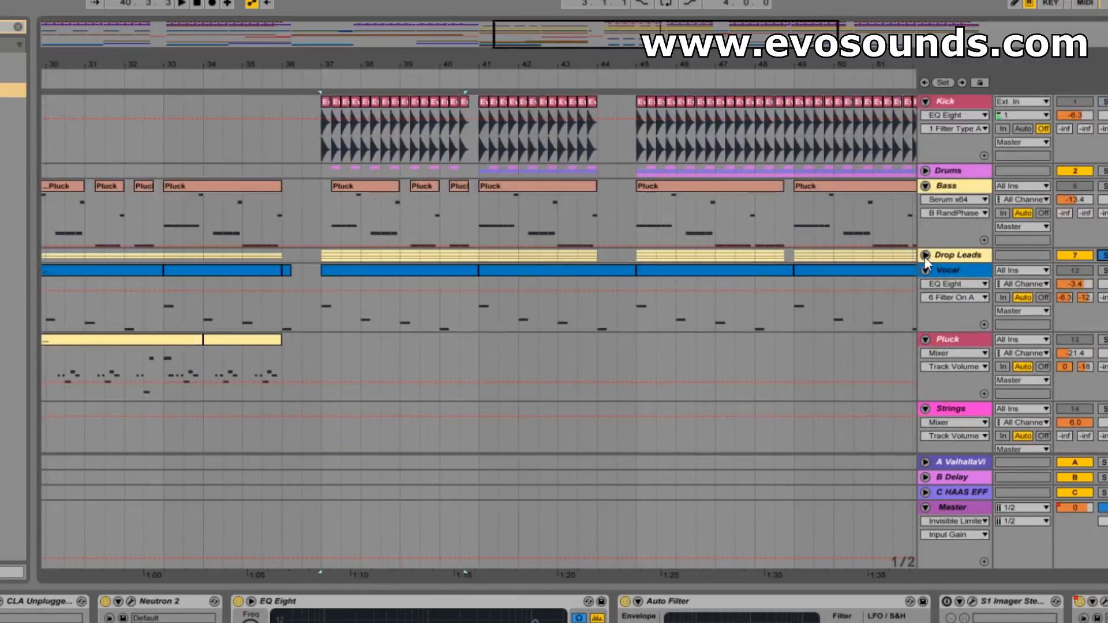
# - Solo and unfold the Drop Leads group, and play it from just after bar 37
pyautogui.click(926, 255)
pyautogui.click(340, 345)
pyautogui.press('space')
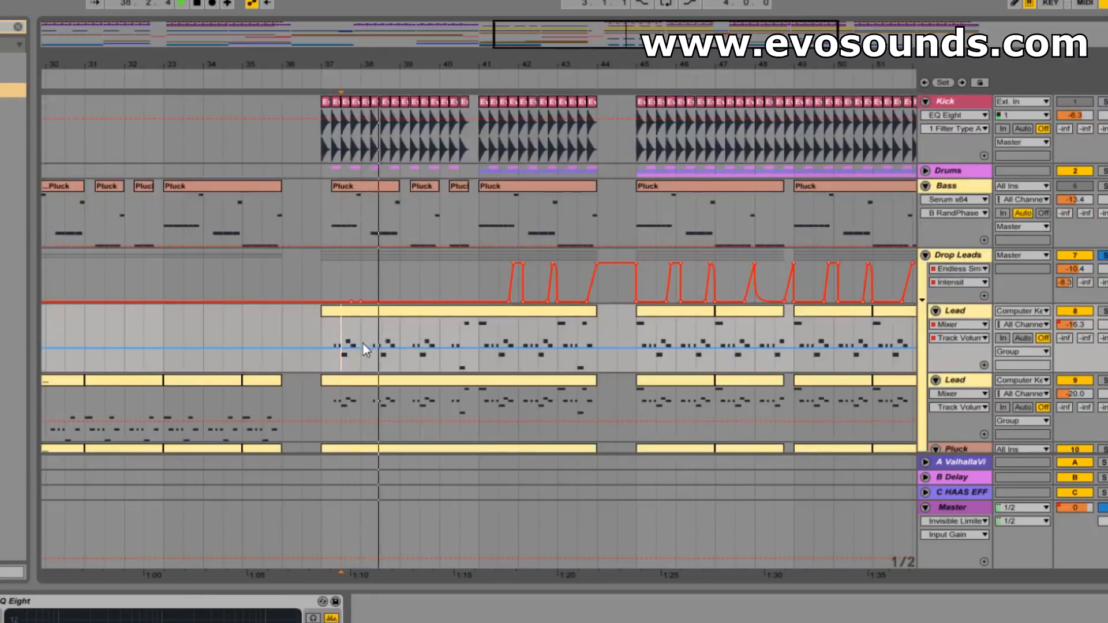
# - Review the device chains of the Drop Leads group and its first Lead track, along with the session mixer
pyautogui.click(942, 311)
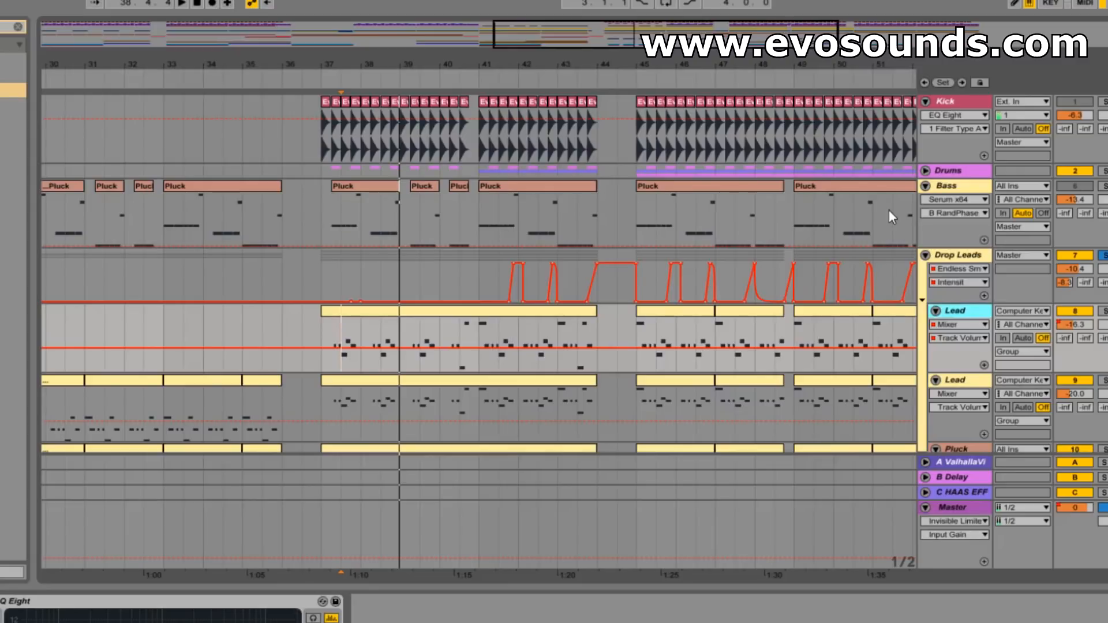
pyautogui.click(936, 260)
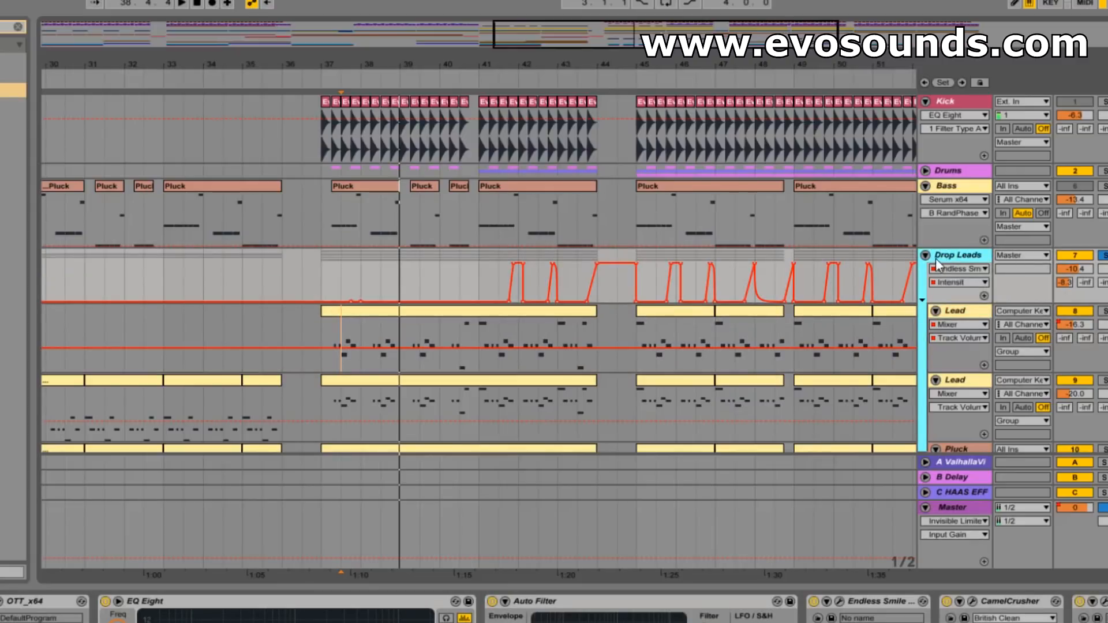
pyautogui.press('Tab')
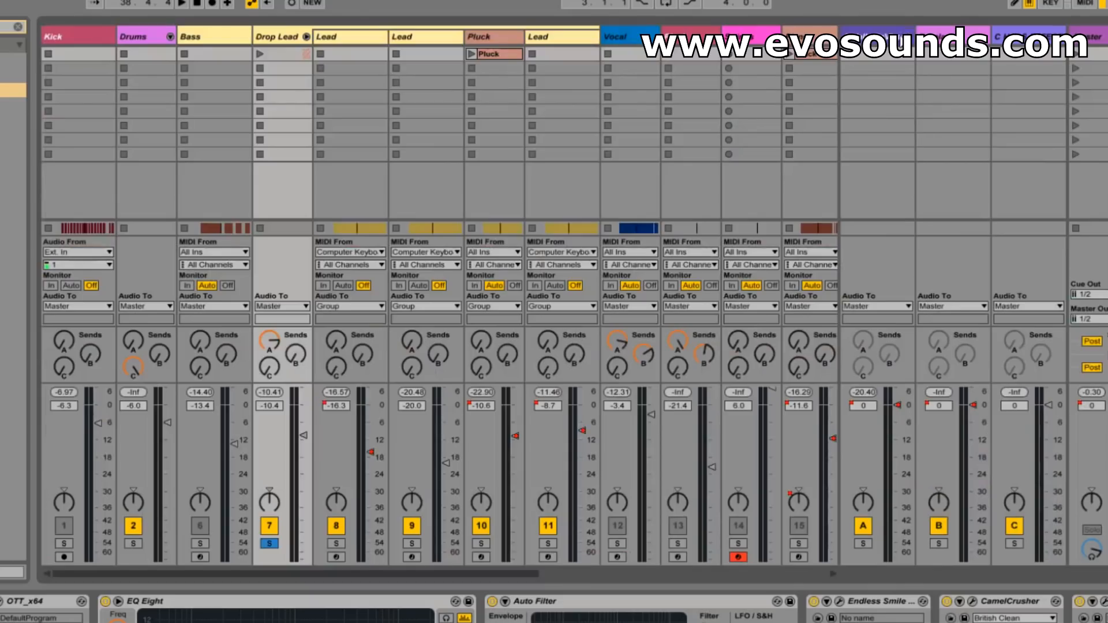
pyautogui.press('Tab')
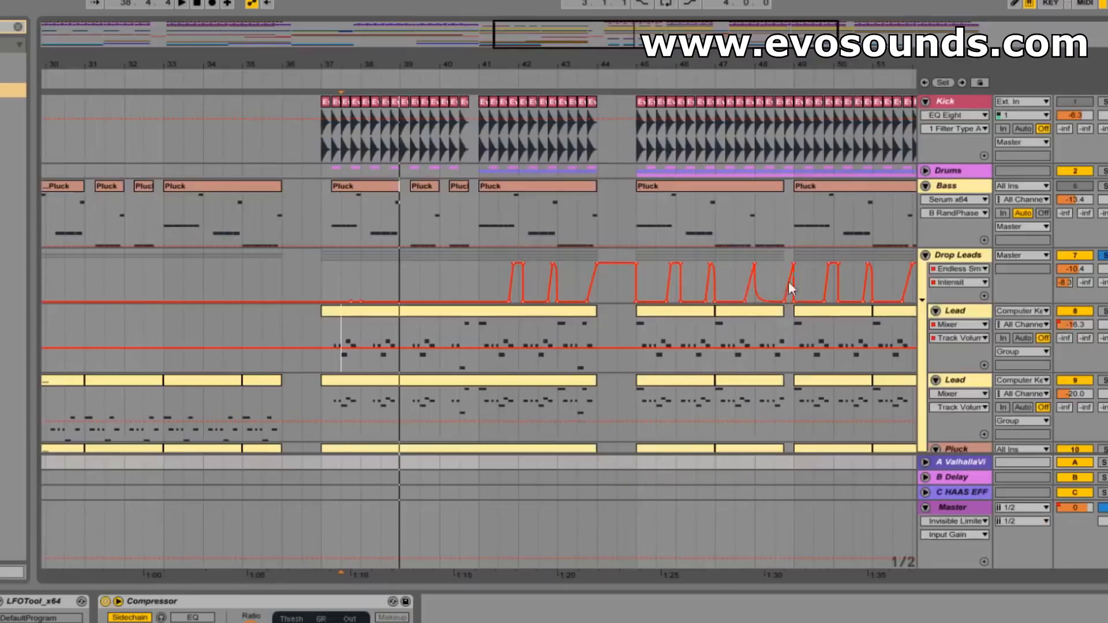
pyautogui.click(965, 255)
pyautogui.click(958, 310)
pyautogui.scroll(3, 633, 406)
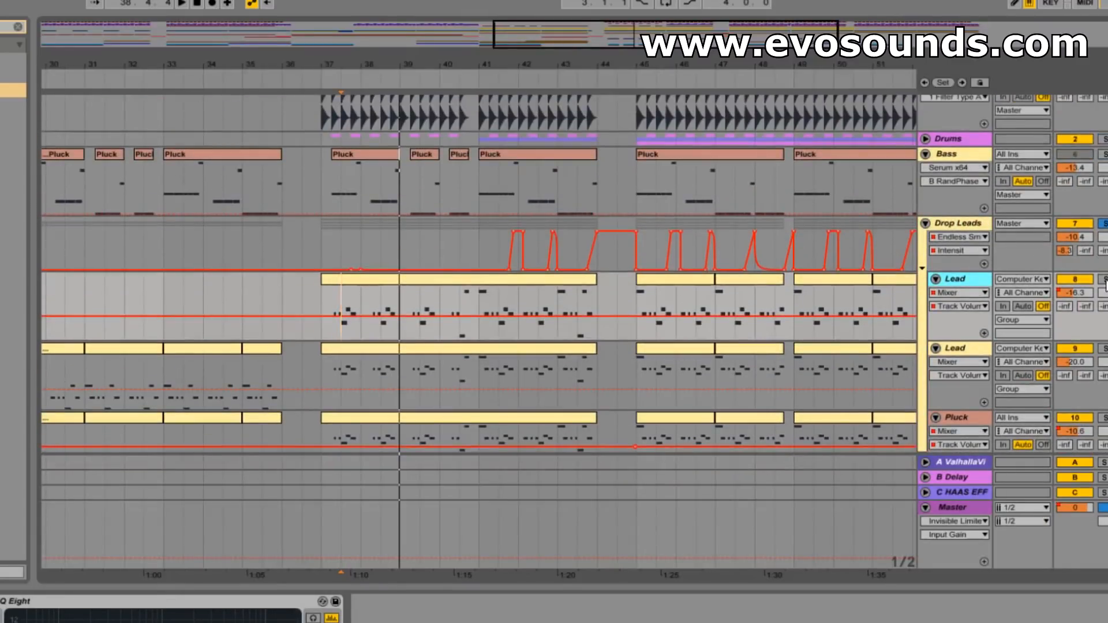
# - Play the lowest Lead track in the Drop Leads group from just after bar 37, and stop playback
pyautogui.scroll(-4, 413, 346)
pyautogui.click(413, 379)
pyautogui.click(334, 390)
pyautogui.press('space')
pyautogui.press('space')
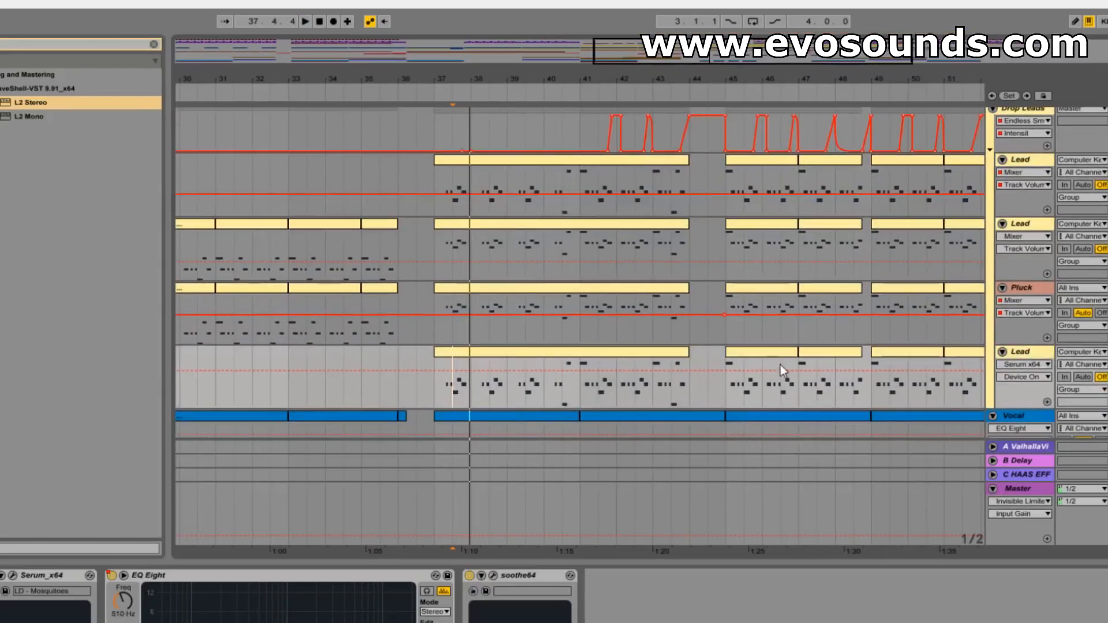
# - Play the second Lead track in the Drop Leads group from just after bar 37, and stop playback
pyautogui.moveTo(739, 65); pyautogui.dragTo(955, 180)
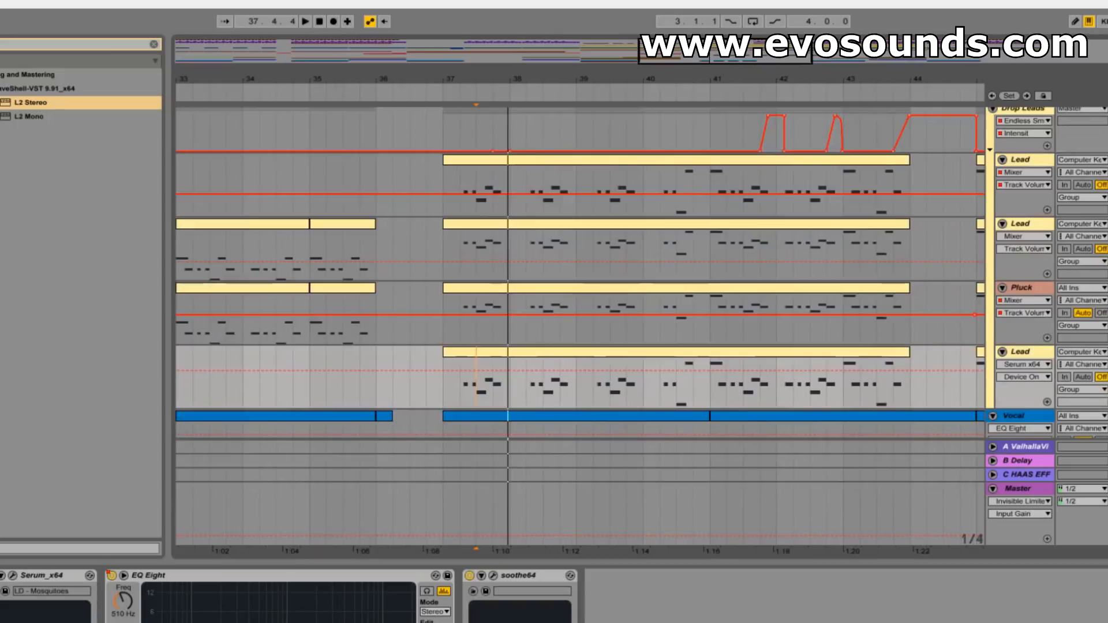
pyautogui.click(593, 266)
pyautogui.click(460, 254)
pyautogui.press('space')
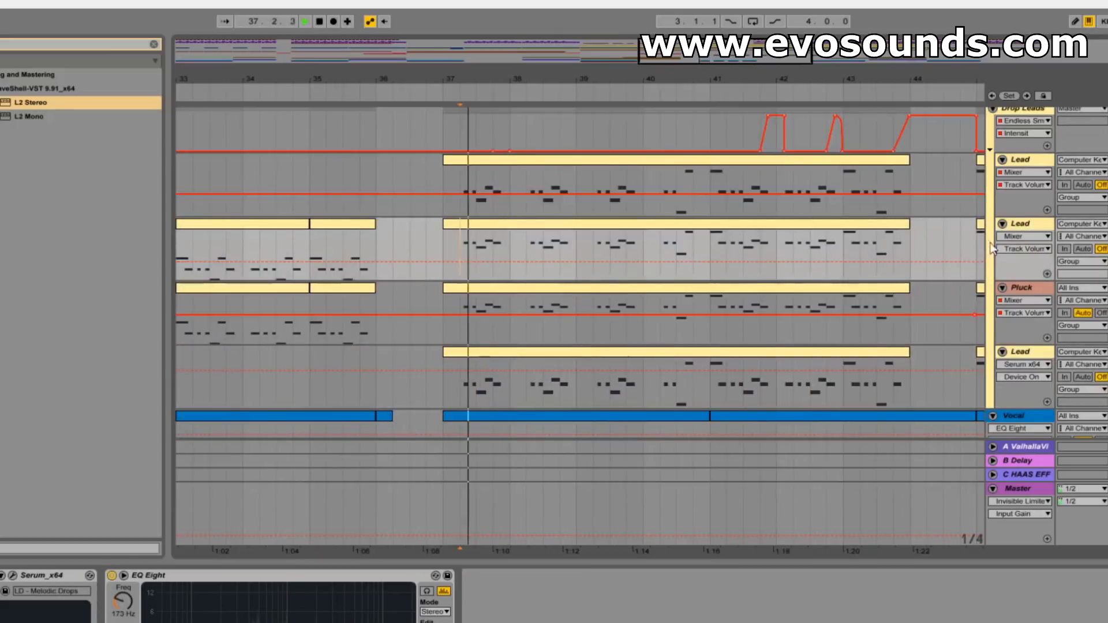
pyautogui.press('space')
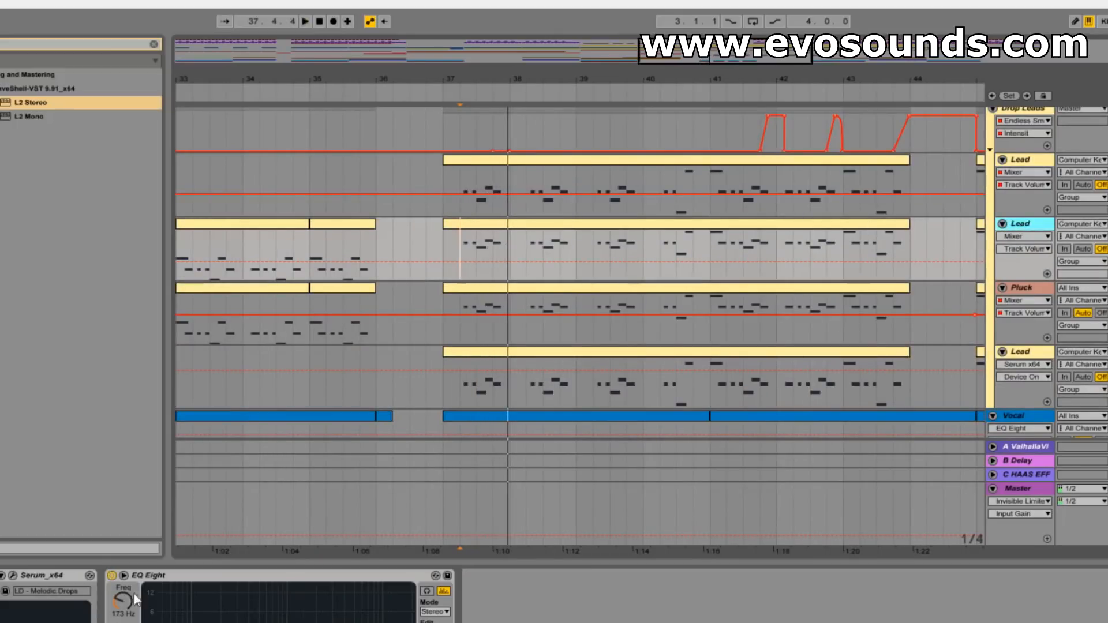
# - Open the second Lead's Serum patch and examine oscillator A's unison voices and random phase
pyautogui.click(13, 575)
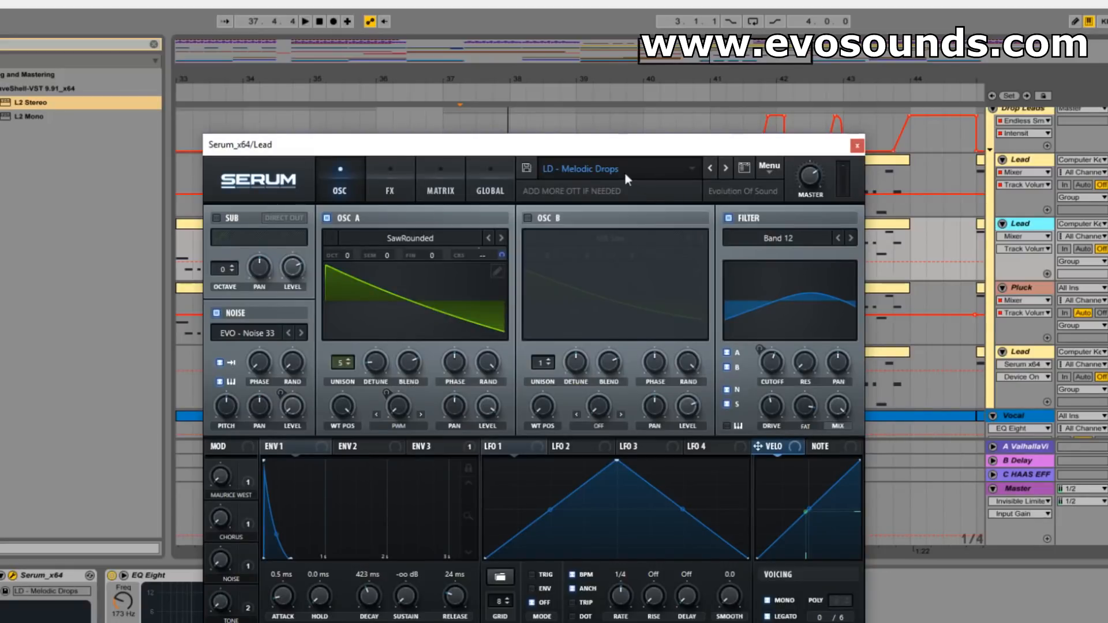
pyautogui.click(342, 362)
pyautogui.click(341, 365)
pyautogui.click(486, 375)
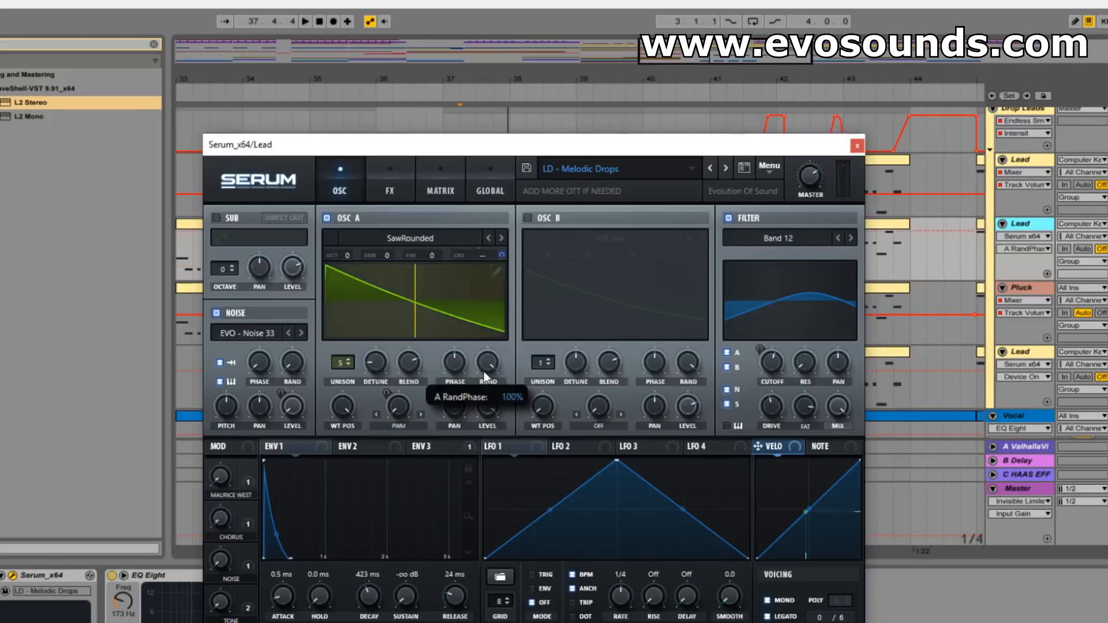
pyautogui.click(346, 364)
# - Adjust oscillator A's unison blend down and up while the second Lead plays, and close Serum
pyautogui.click(409, 365)
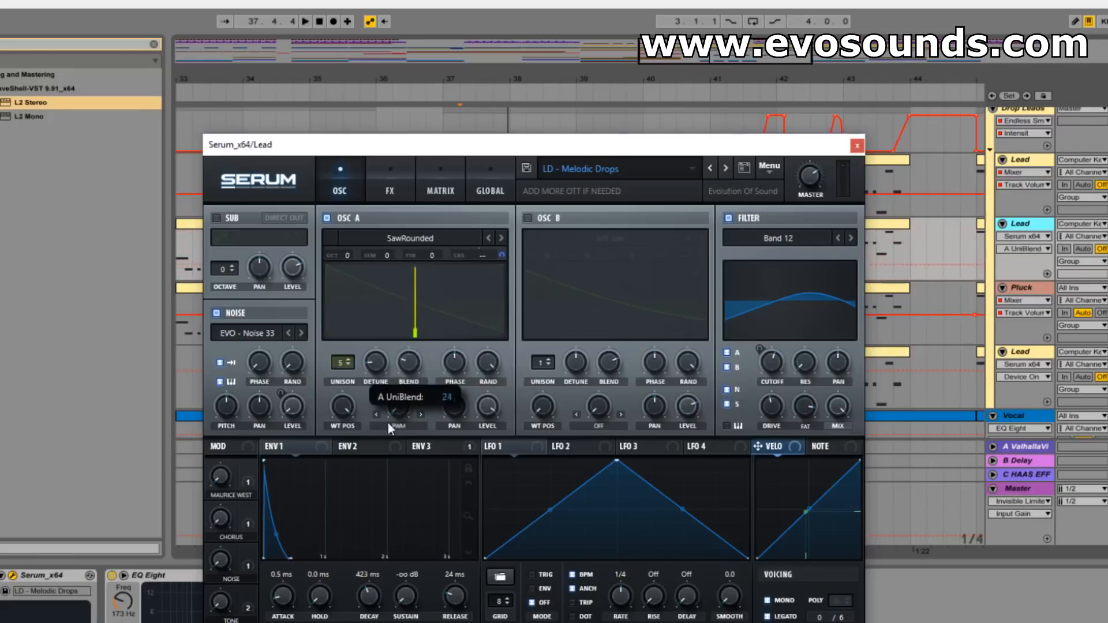
pyautogui.press('space')
pyautogui.moveTo(411, 371); pyautogui.dragTo(411, 494)
pyautogui.moveTo(421, 369); pyautogui.dragTo(435, 321)
pyautogui.moveTo(416, 373); pyautogui.dragTo(416, 372)
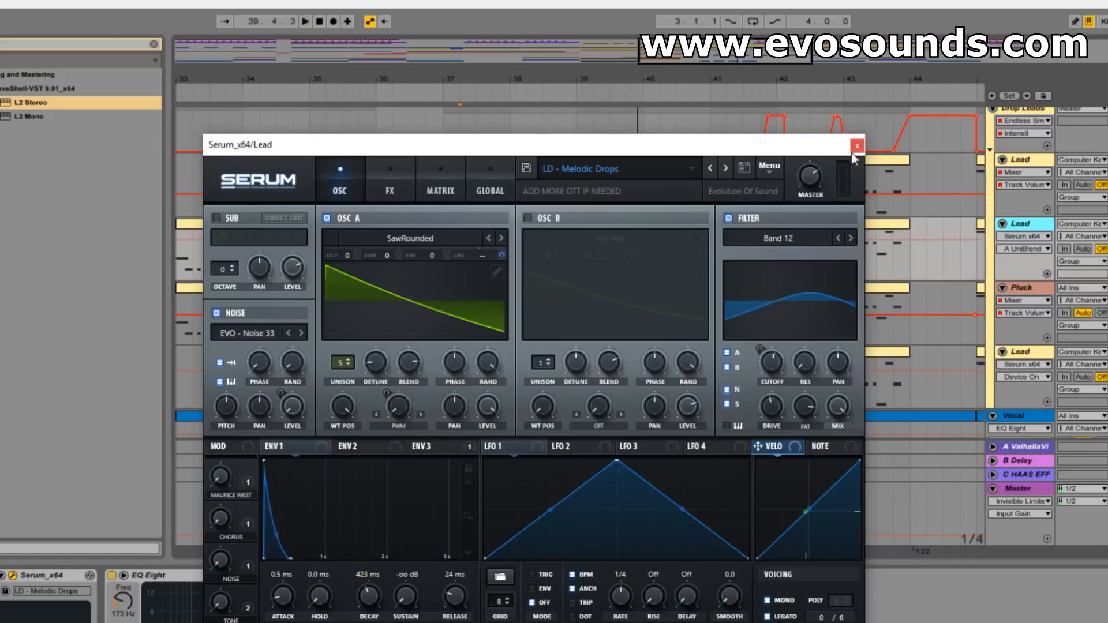
pyautogui.click(857, 145)
# - Switch the solo from the second Lead to the whole Drop Leads group and play it from 37.2.1
pyautogui.scroll(1, 938, 303)
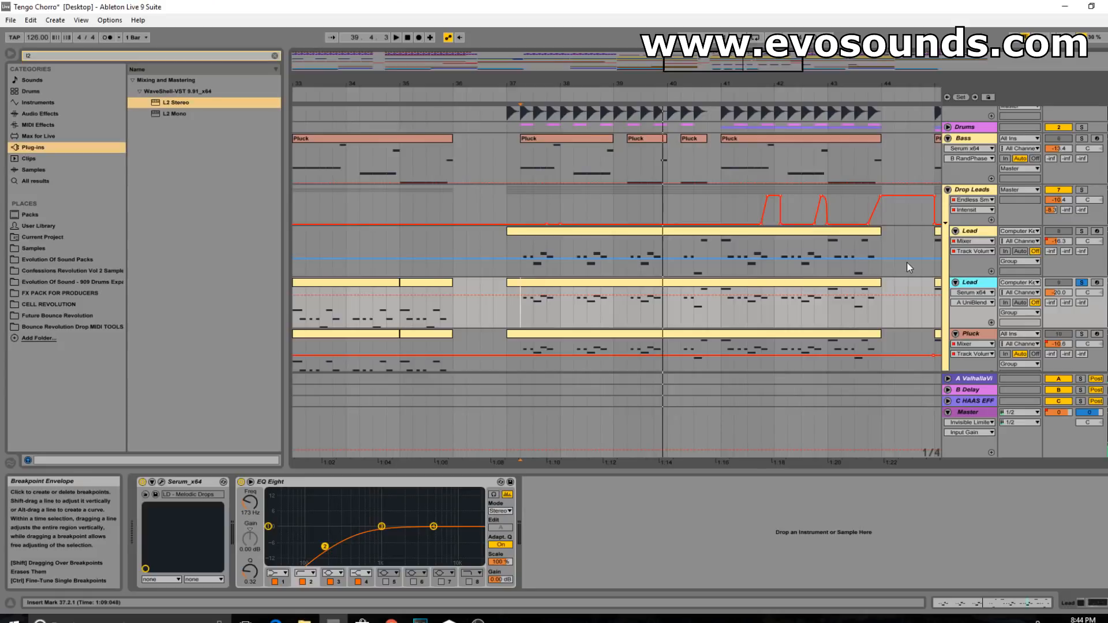
pyautogui.scroll(-3, 906, 262)
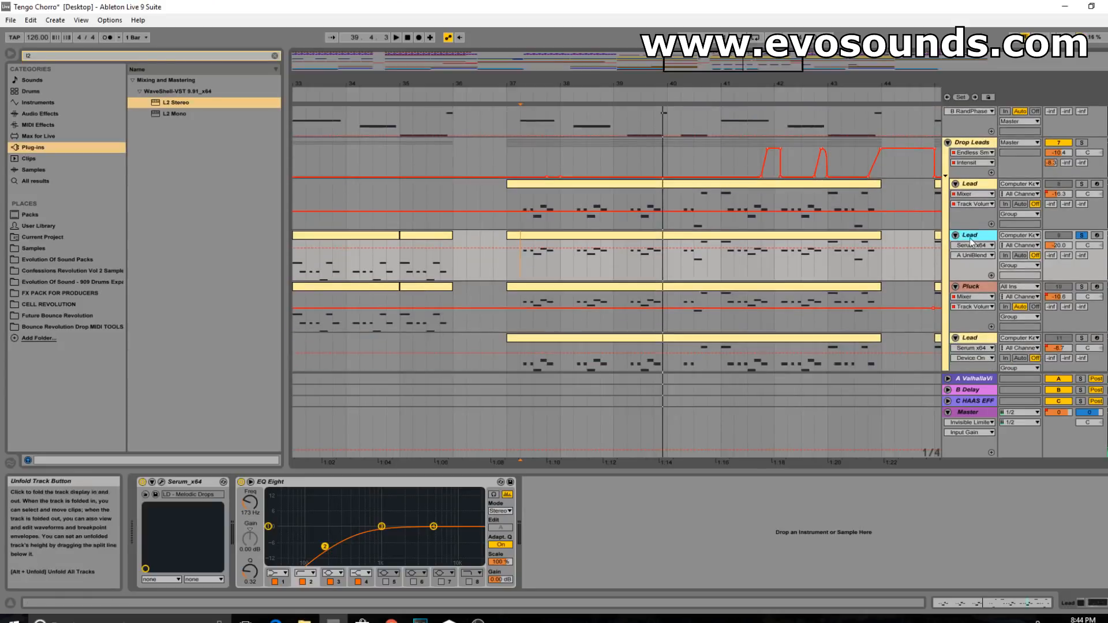
pyautogui.scroll(-3, 978, 350)
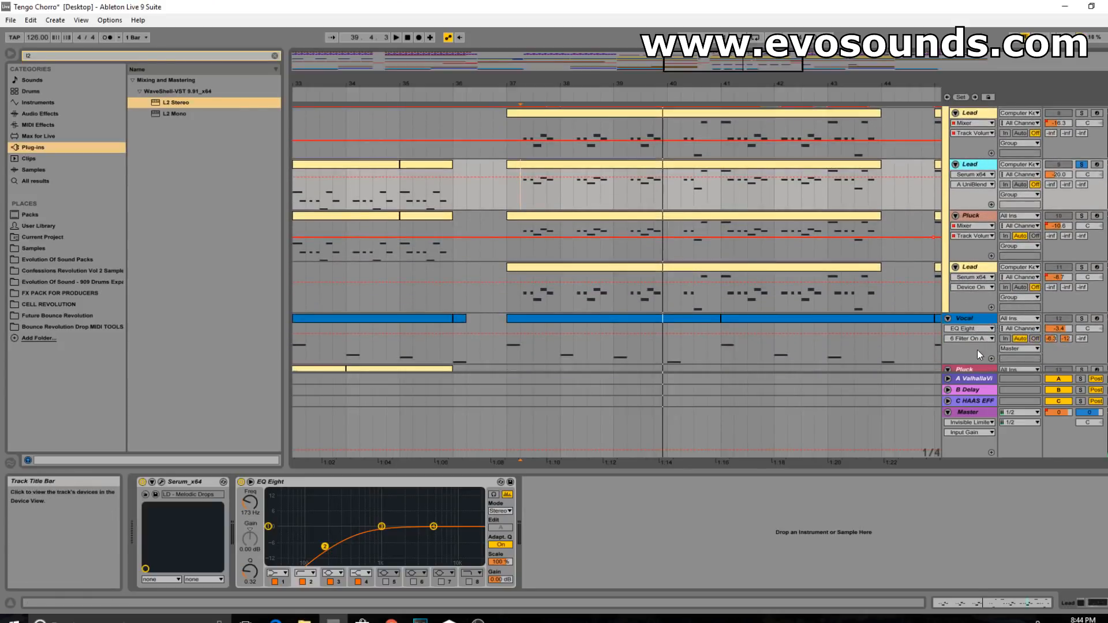
pyautogui.scroll(4, 978, 350)
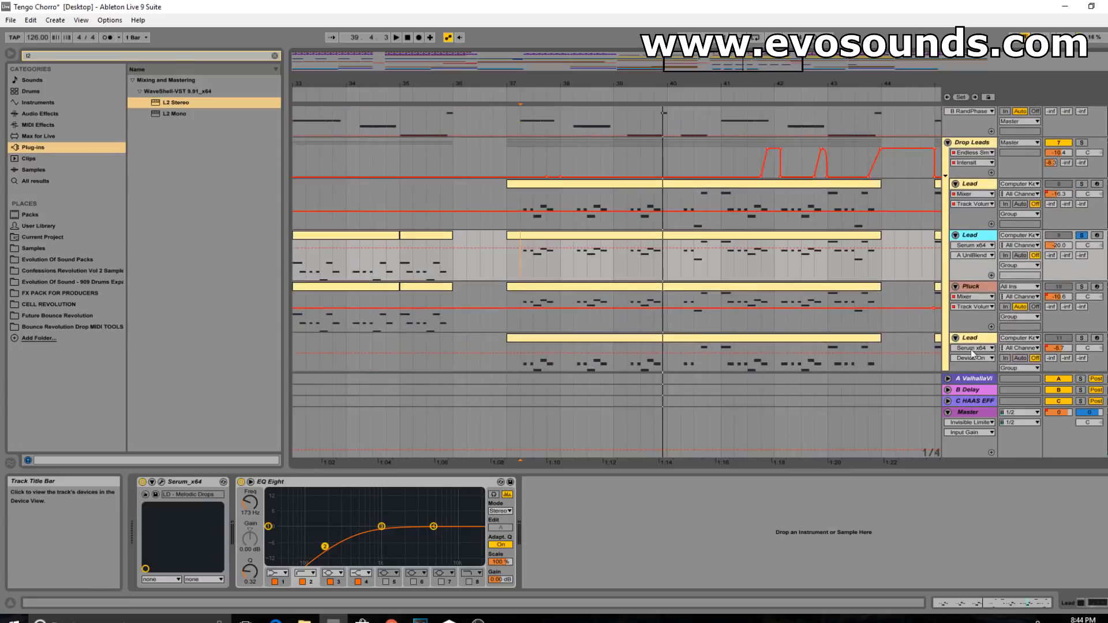
pyautogui.click(974, 155)
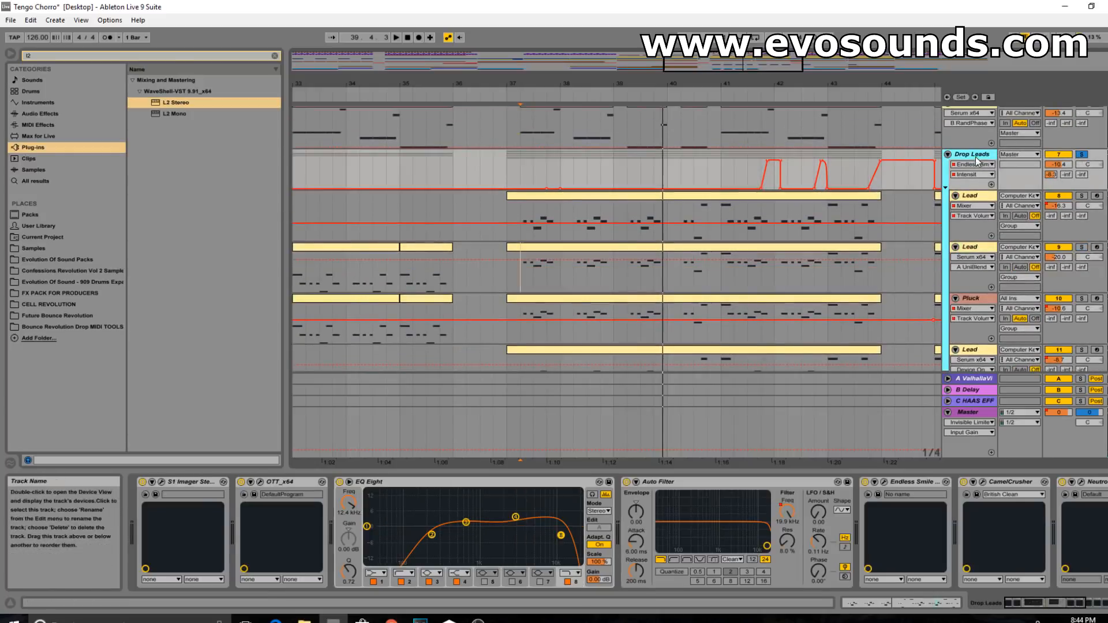
pyautogui.click(519, 232)
pyautogui.scroll(-5, 687, 175)
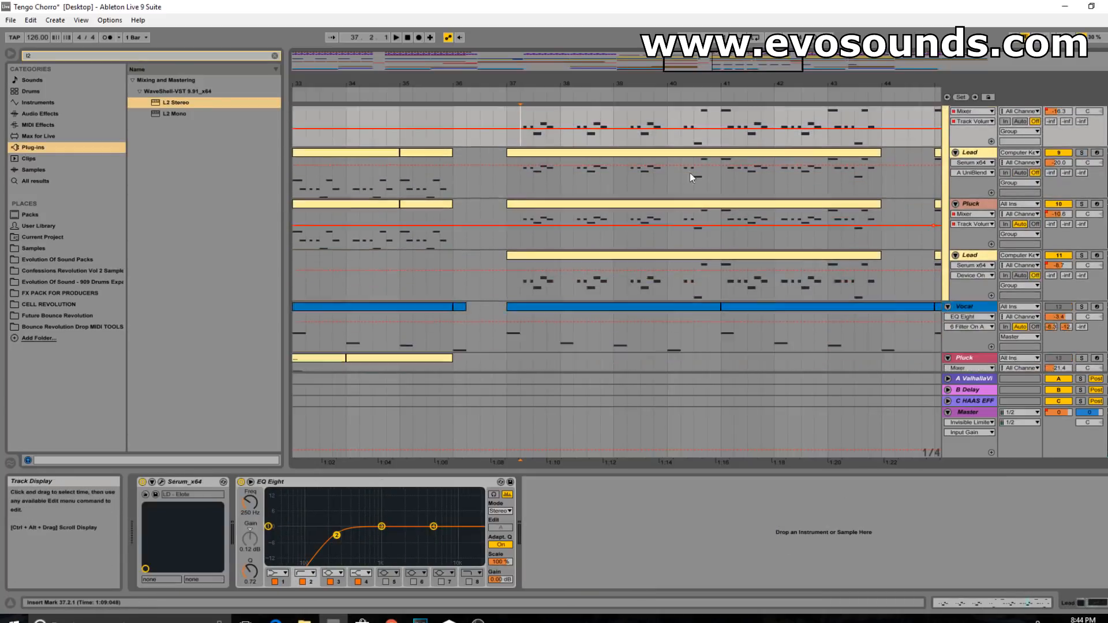
pyautogui.press('space')
pyautogui.scroll(3, 808, 164)
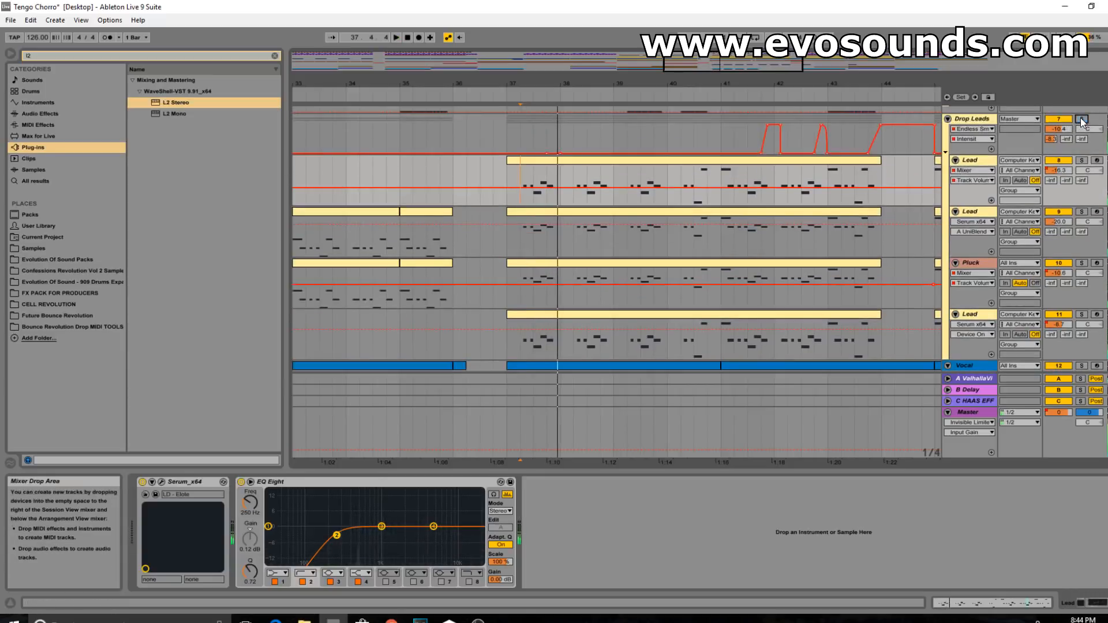
# - Solo the Piano track and play its clip from bar 37
pyautogui.scroll(-4, 654, 263)
pyautogui.scroll(-7, 744, 261)
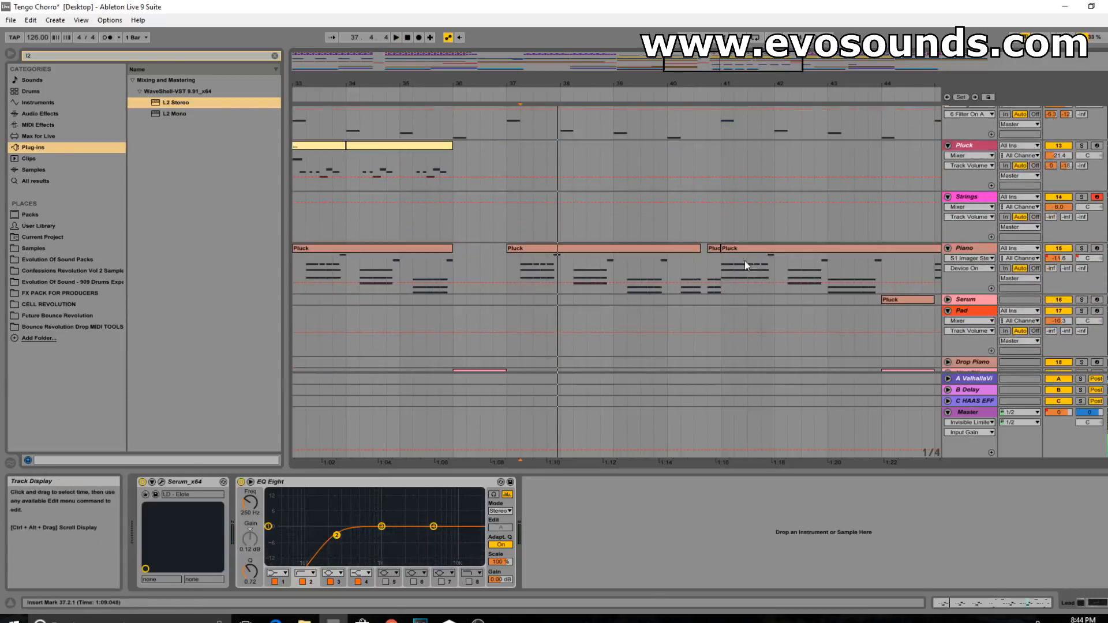
pyautogui.click(607, 248)
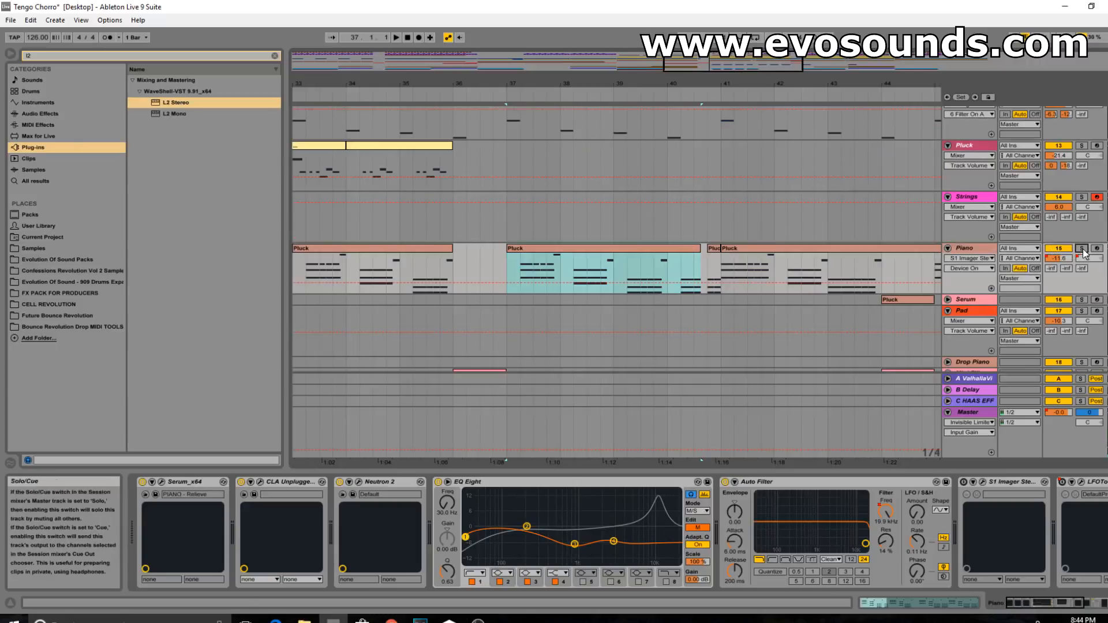
pyautogui.press('space')
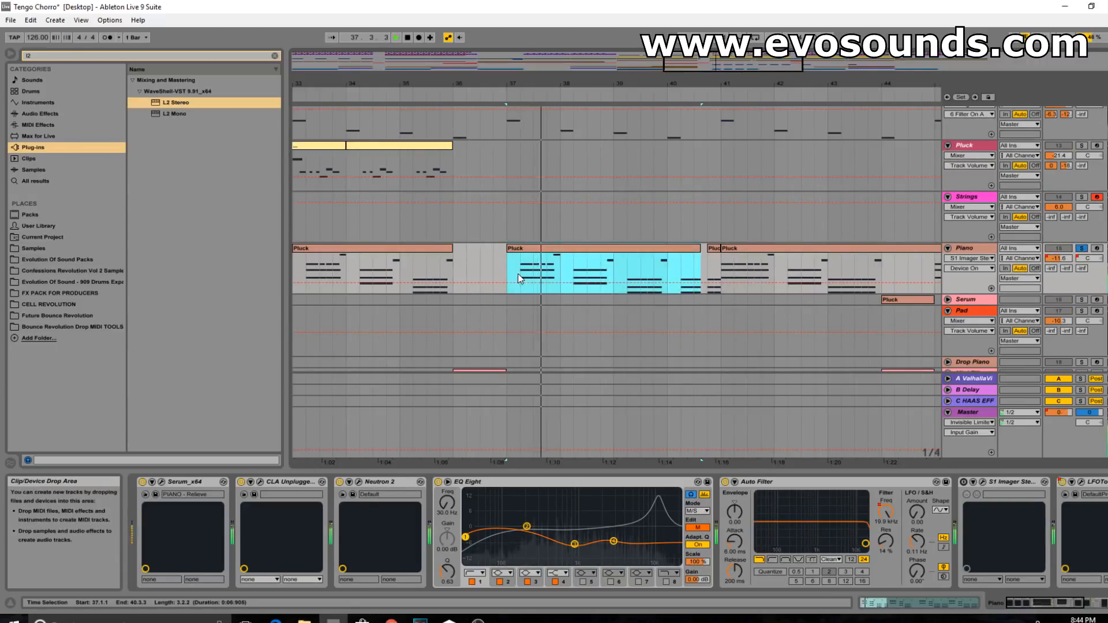
# - Collapse the device view to enlarge the arrangement, select the Piano track and stop playback
pyautogui.scroll(3, 820, 243)
pyautogui.scroll(-4, 819, 329)
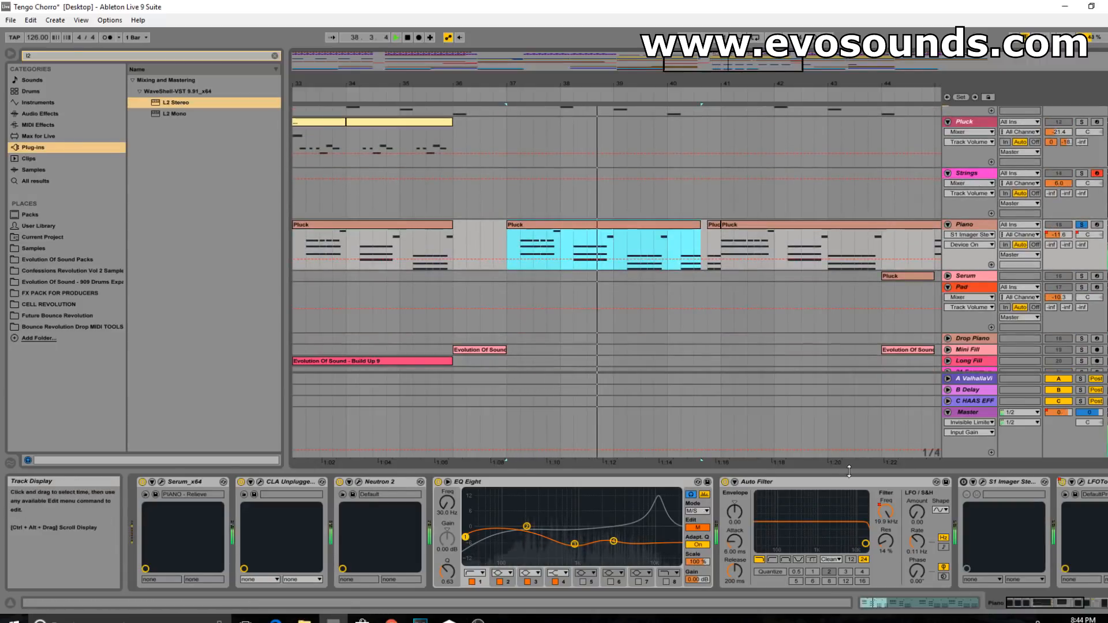
pyautogui.moveTo(847, 468); pyautogui.dragTo(846, 586)
pyautogui.scroll(3, 761, 369)
pyautogui.click(976, 294)
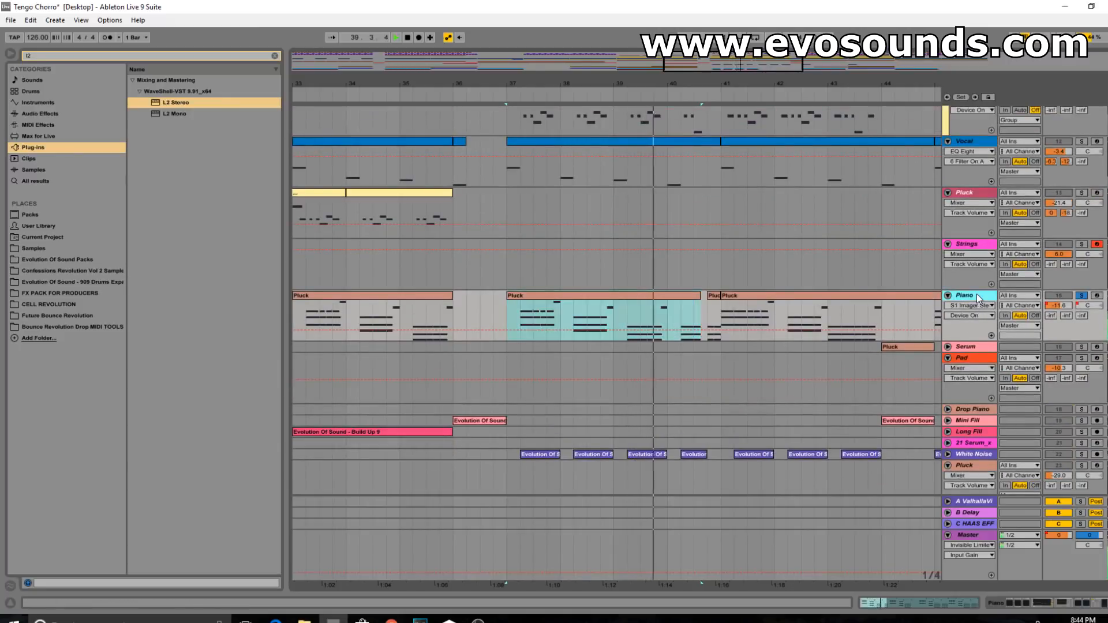
pyautogui.press('space')
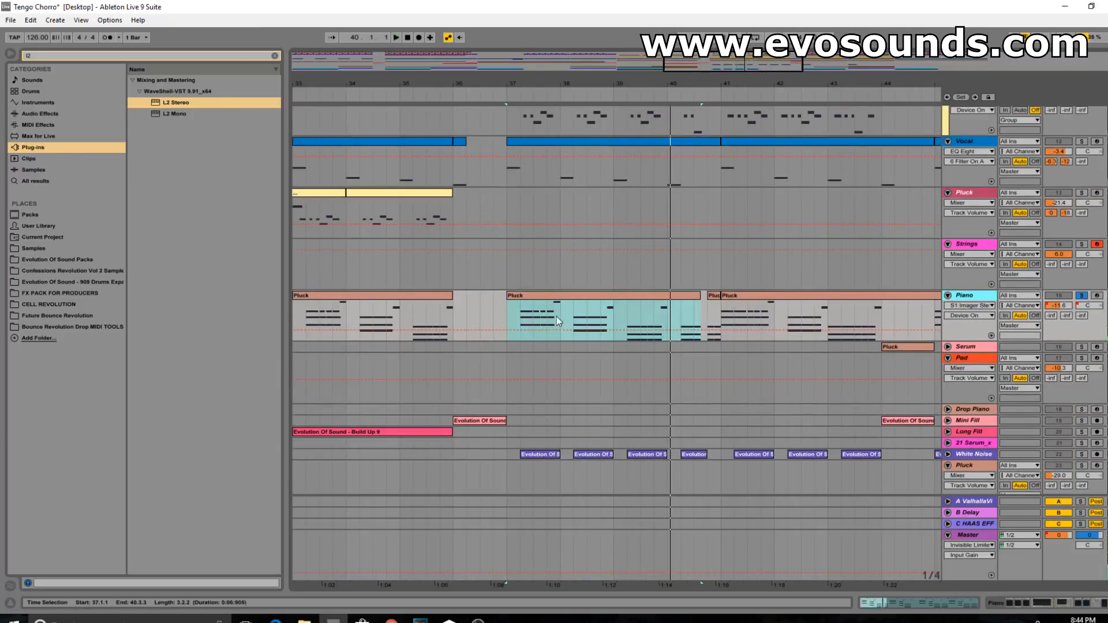
# - Select the Piano clip at bar 37 and compare it with the Drop Leads and Vocal tracks above
pyautogui.click(541, 296)
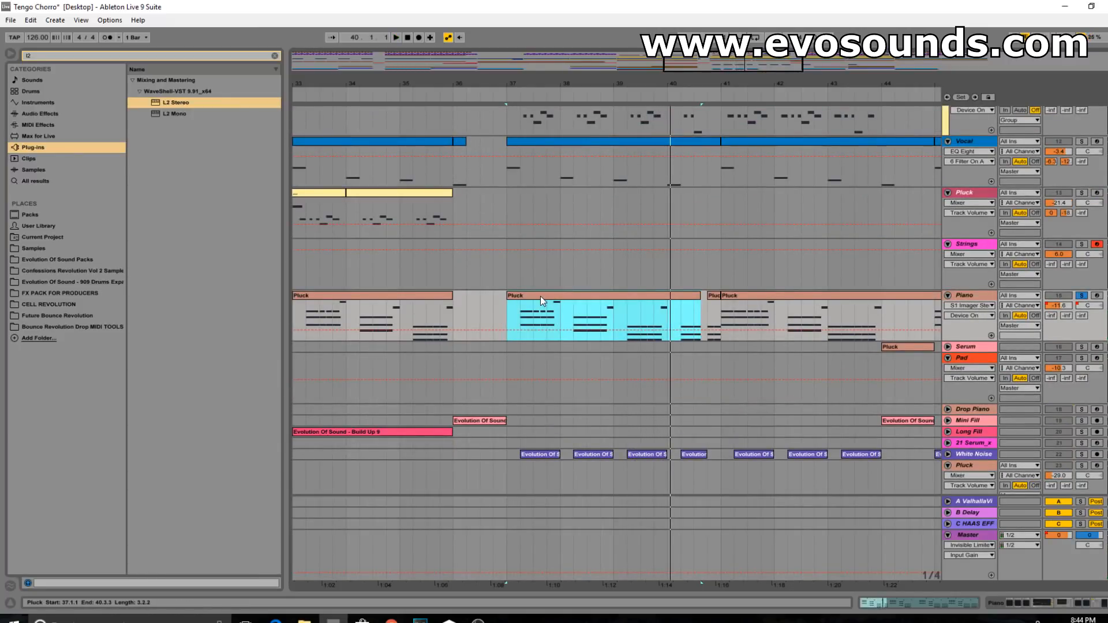
pyautogui.click(974, 303)
pyautogui.scroll(3, 737, 248)
pyautogui.scroll(5, 738, 248)
pyautogui.scroll(-6, 738, 250)
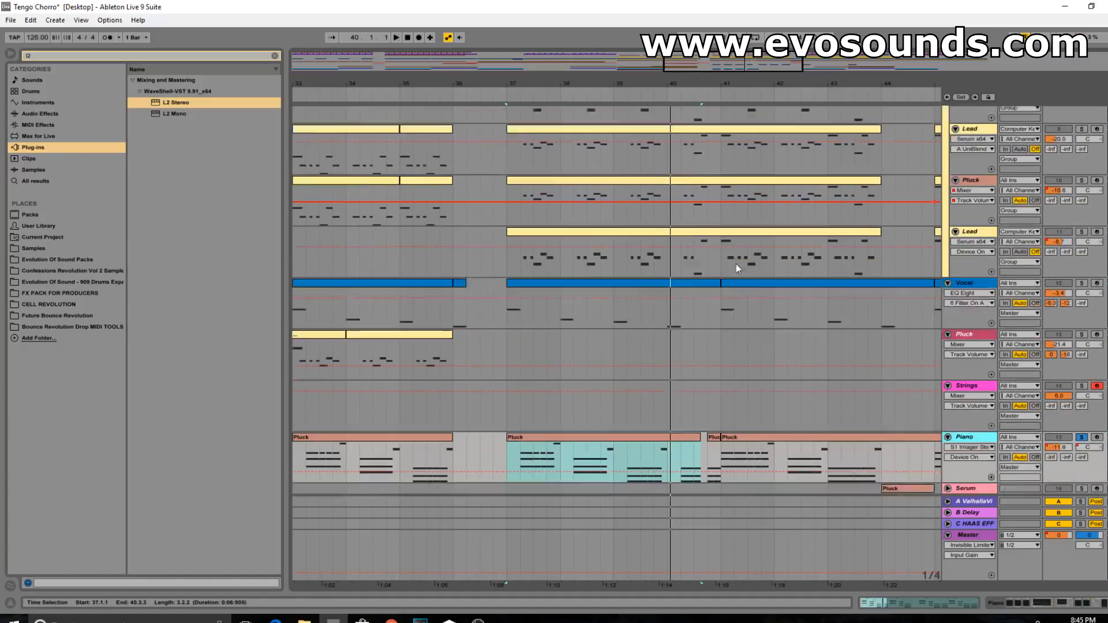
# - Set the S1 Imager width on the Piano track to 0.00, start playback and close the plug-in window
pyautogui.doubleClick(968, 345)
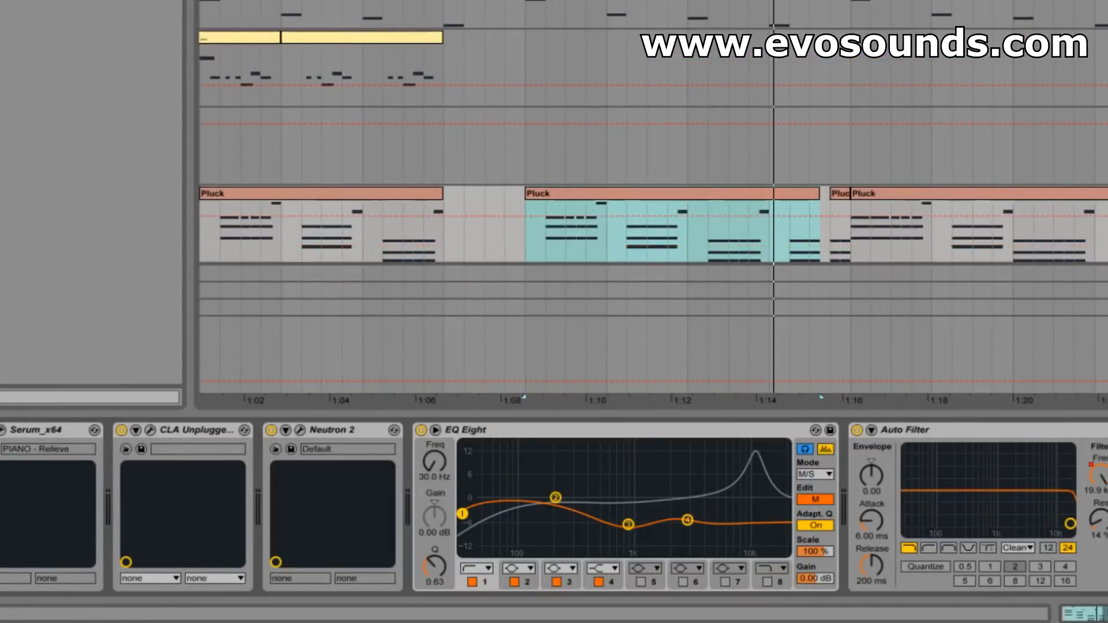
pyautogui.moveTo(290, 117); pyautogui.dragTo(290, 212)
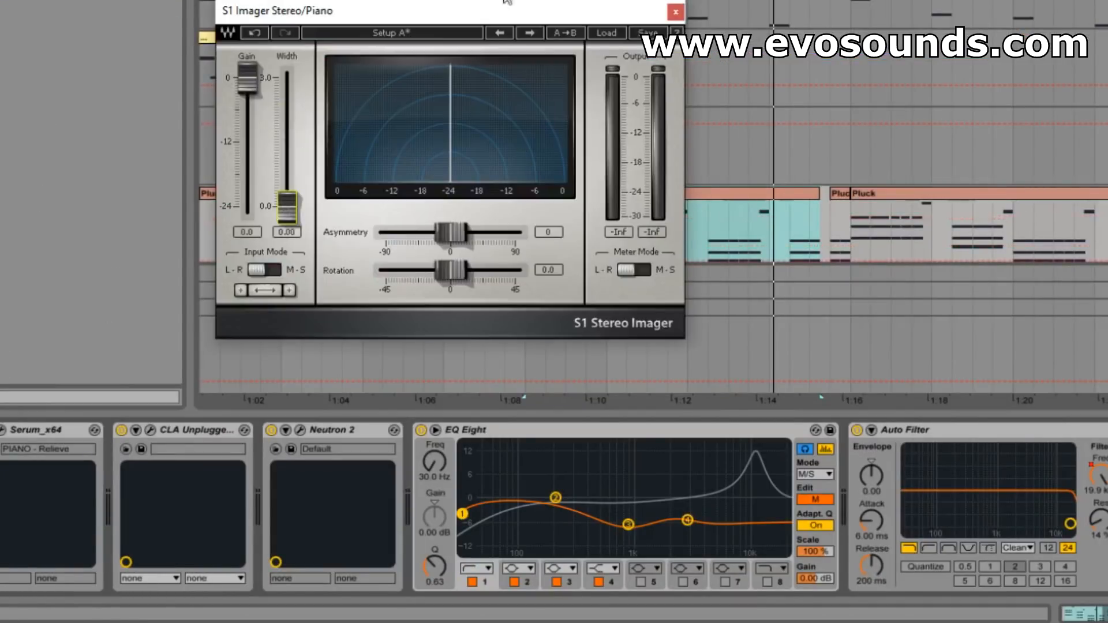
pyautogui.press('space')
pyautogui.click(676, 13)
# - Select the Piano track, replay it from bar 37 and switch off its S1 Imager
pyautogui.scroll(8, 1037, 171)
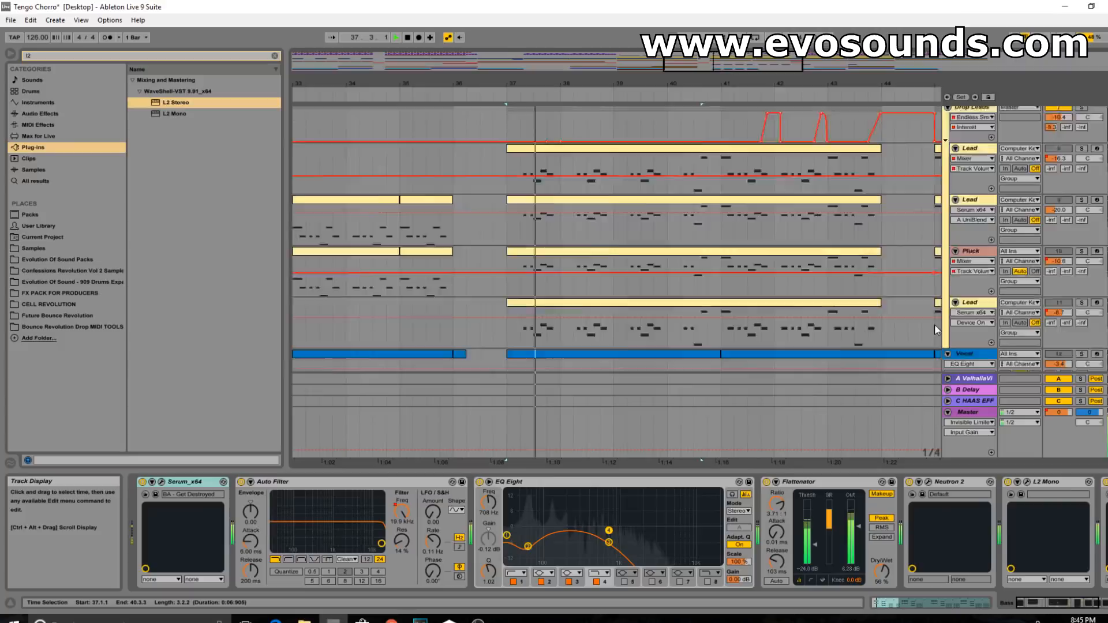
pyautogui.scroll(-2, 921, 327)
pyautogui.scroll(-3, 920, 321)
pyautogui.scroll(-2, 920, 320)
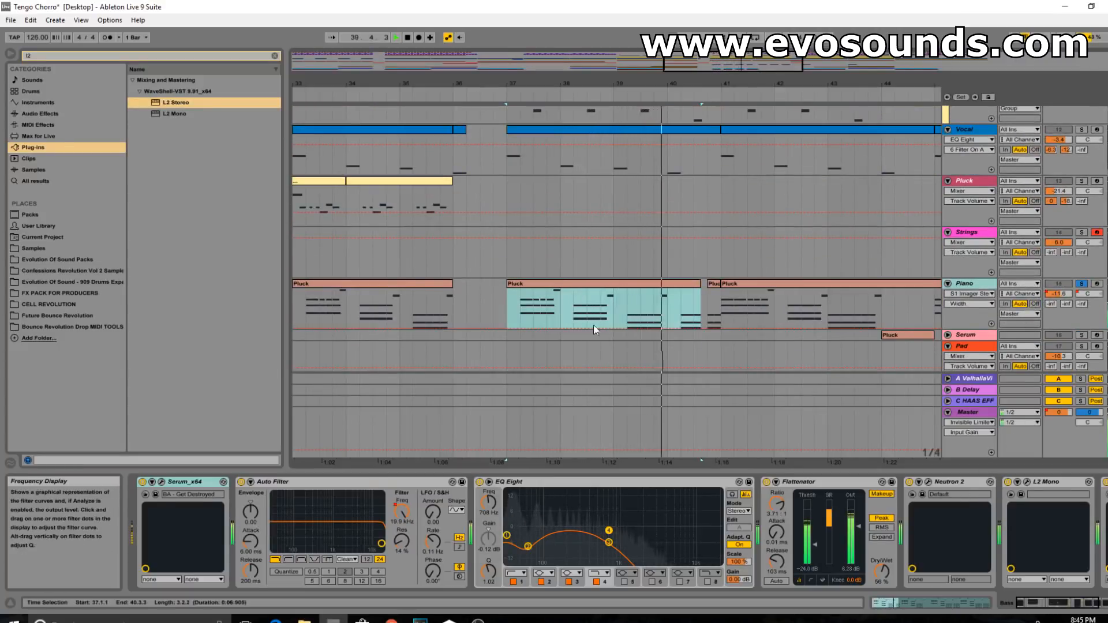
pyautogui.click(969, 284)
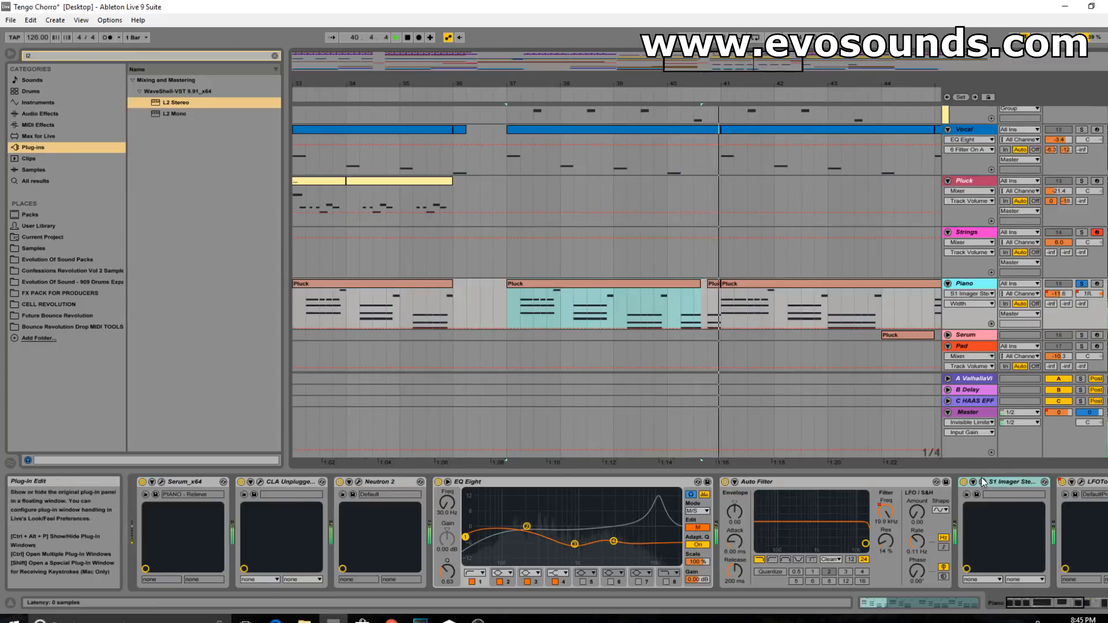
pyautogui.press('space')
pyautogui.press('space')
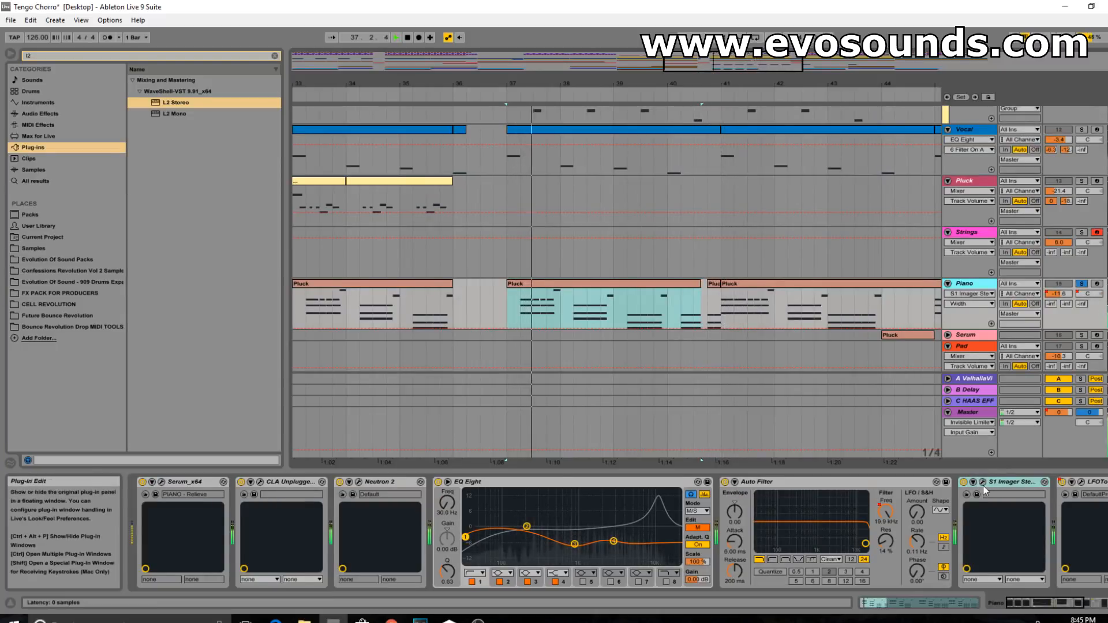
pyautogui.click(963, 482)
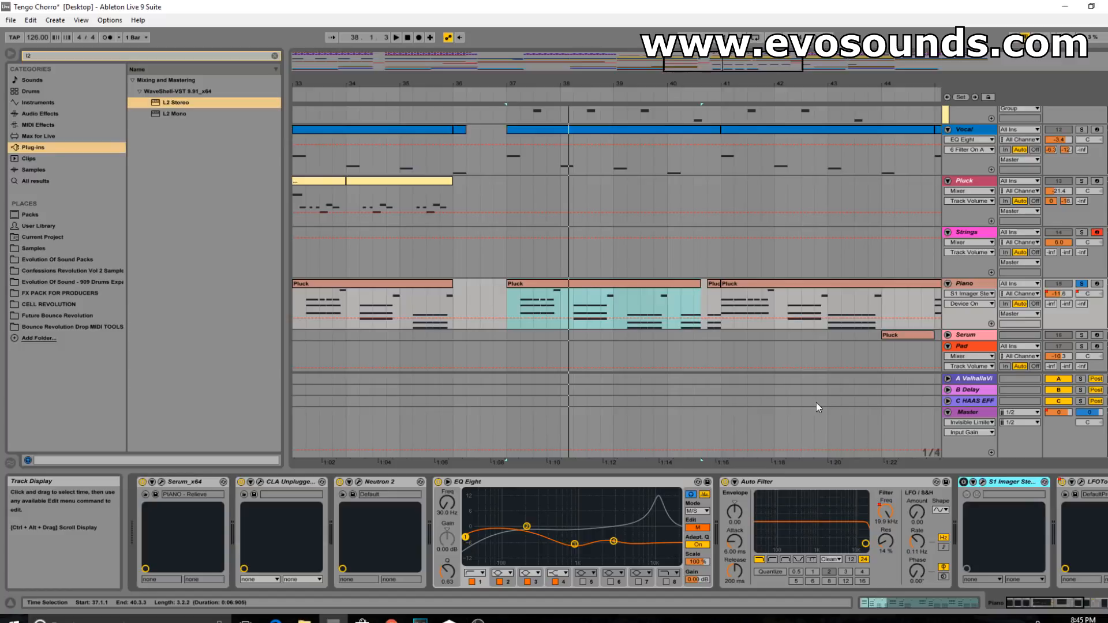
# - Solo the Vocal track and play it from 37.1.1
pyautogui.click(534, 307)
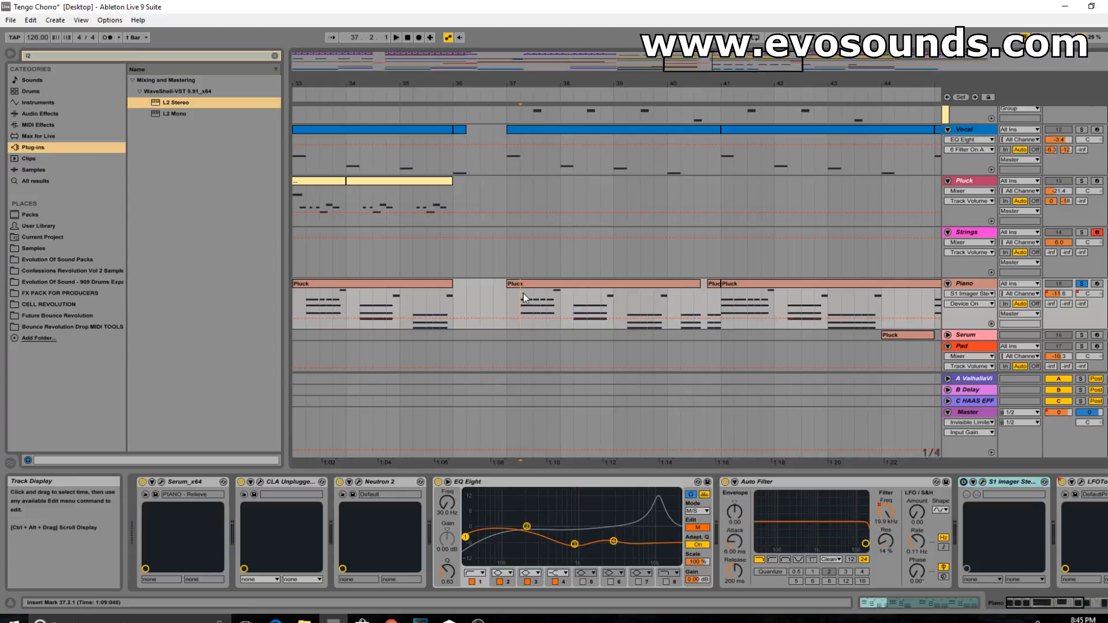
pyautogui.scroll(3, 497, 292)
pyautogui.click(516, 238)
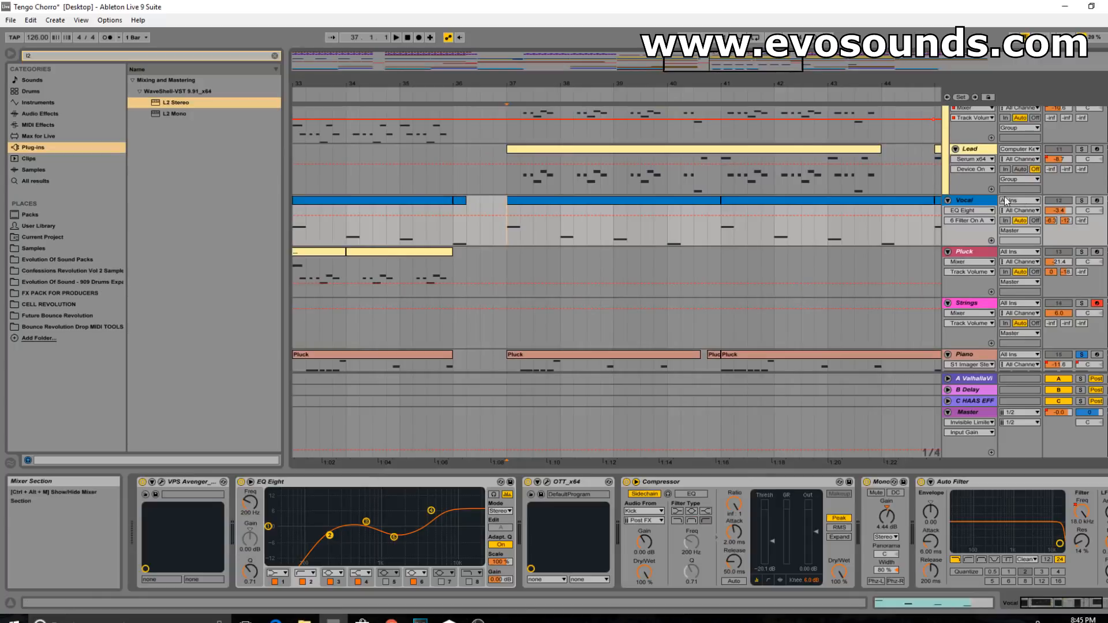
pyautogui.click(1080, 200)
pyautogui.press('space')
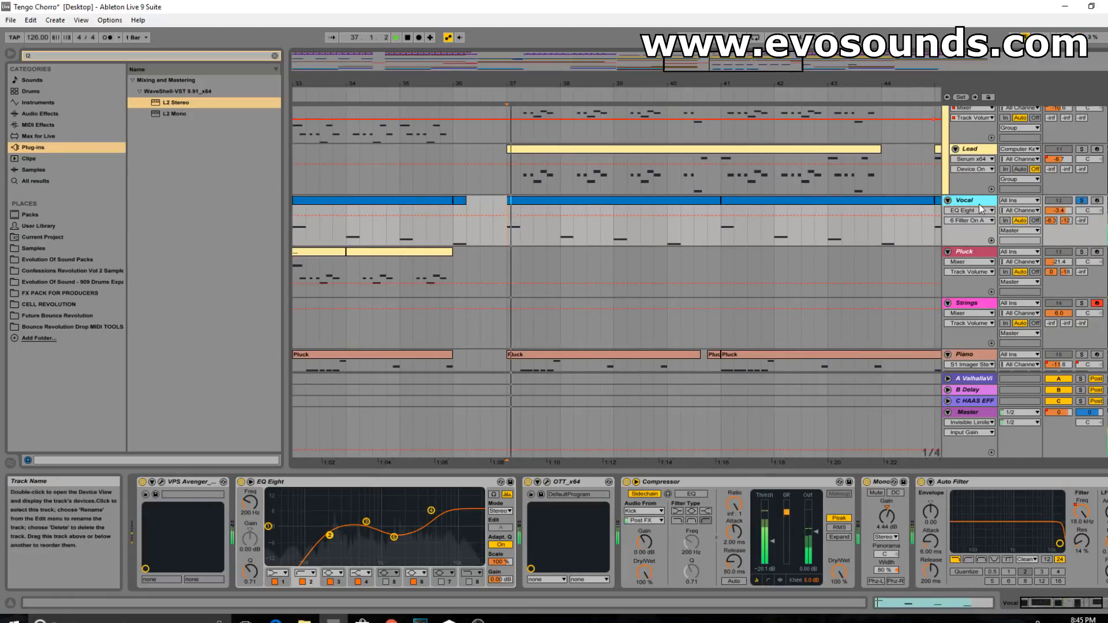
pyautogui.press('space')
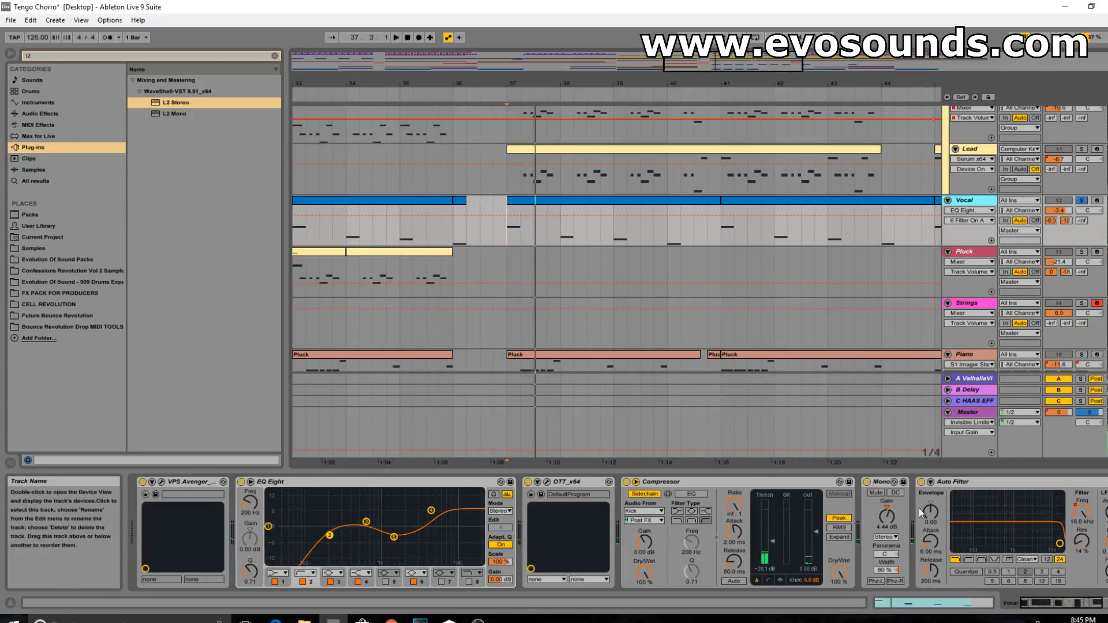
pyautogui.press('space')
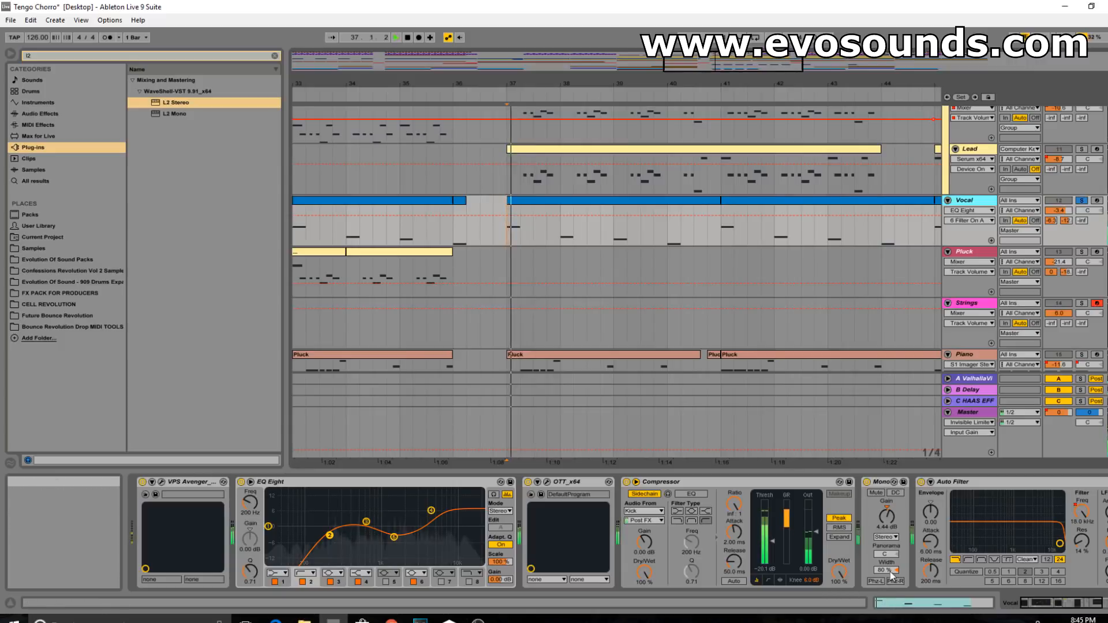
# - Set the width of the Vocal track's Mono device to 70% and check it in playback
pyautogui.moveTo(885, 571); pyautogui.dragTo(885, 563)
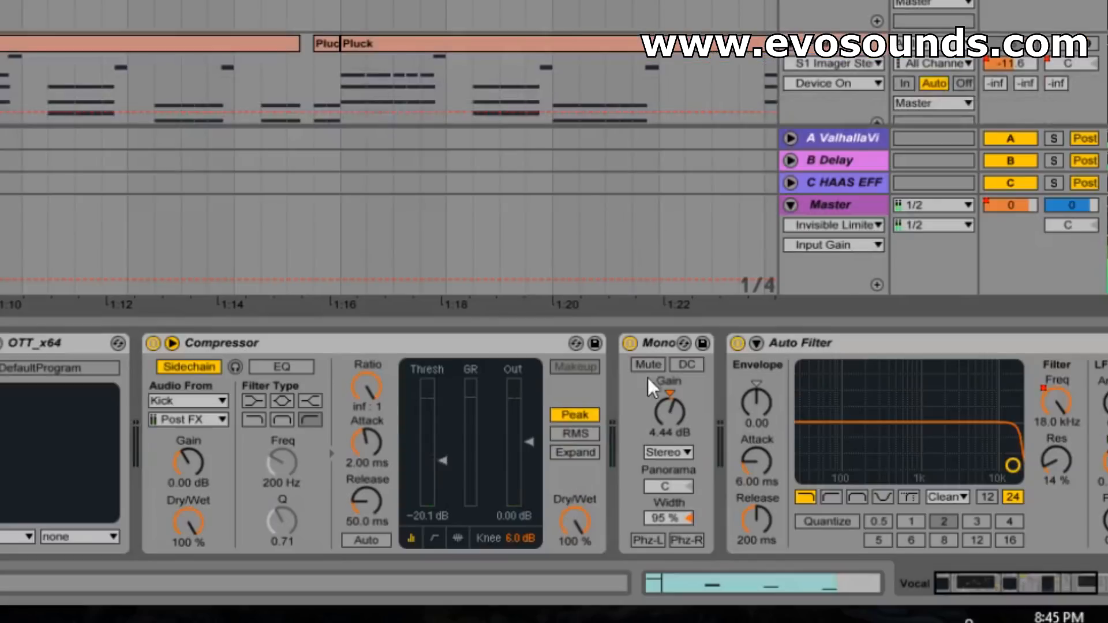
pyautogui.moveTo(686, 520)
pyautogui.mouseDown()
pyautogui.moveTo(687, 502)
pyautogui.moveTo(670, 525)
pyautogui.mouseUp()
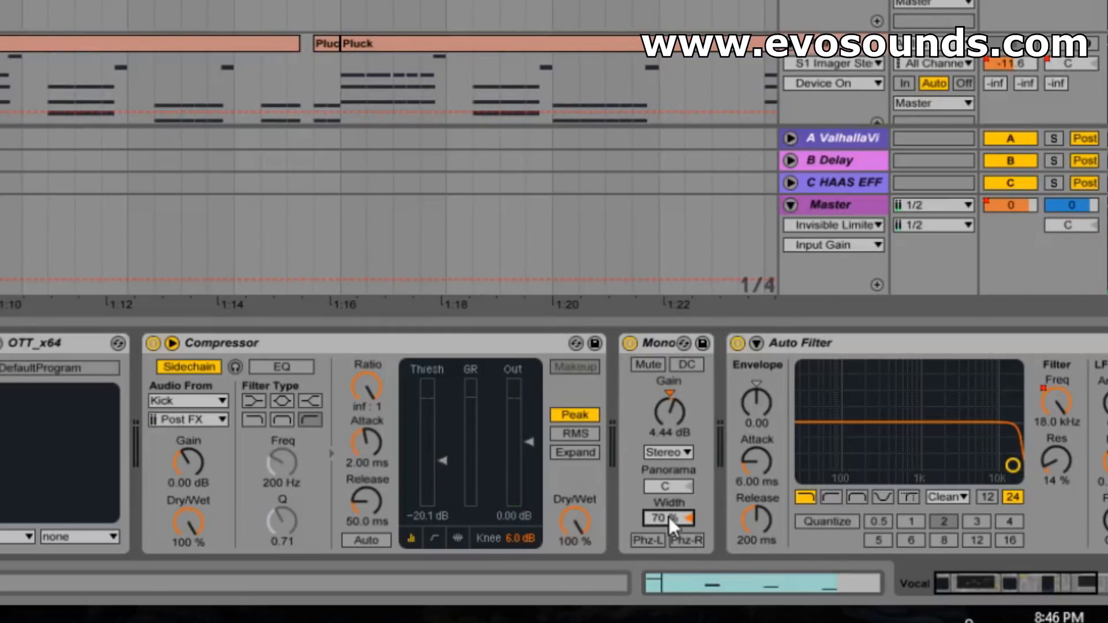
pyautogui.click(654, 344)
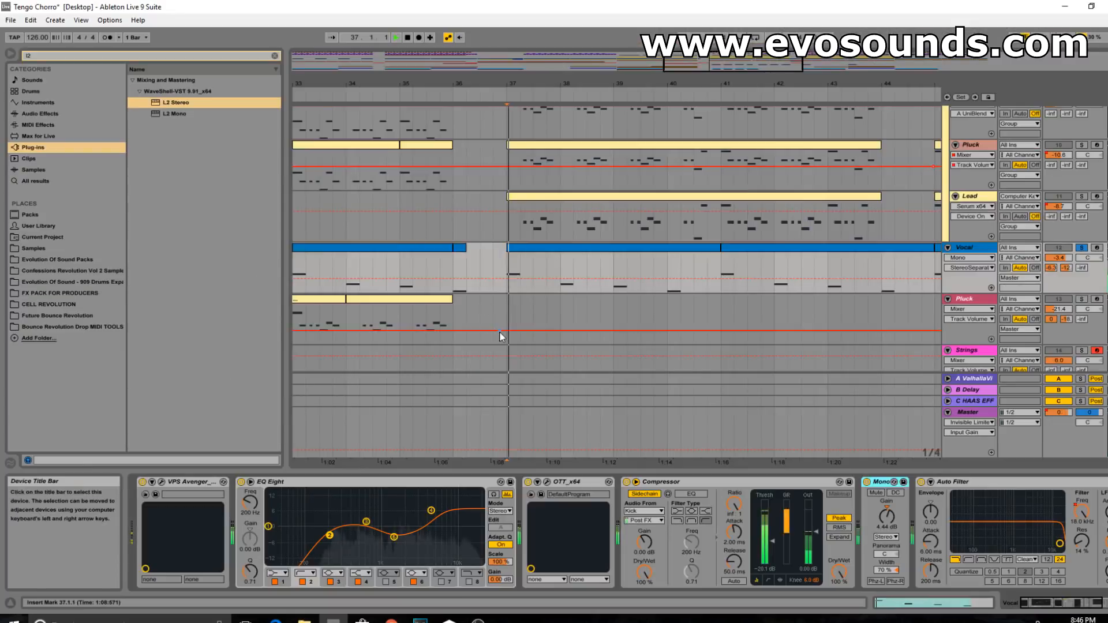
pyautogui.press('space')
# - Unsolo the Vocal track, play the full drop from bar 37 and select the Vocal clip there
pyautogui.click(1082, 249)
pyautogui.click(527, 273)
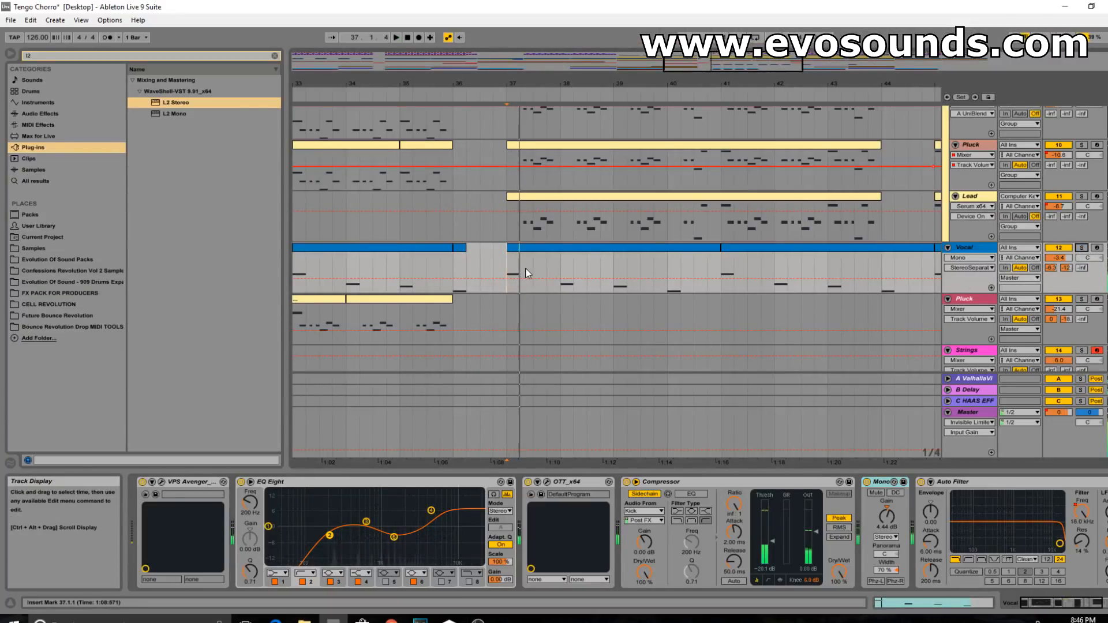
pyautogui.click(525, 229)
pyautogui.press('space')
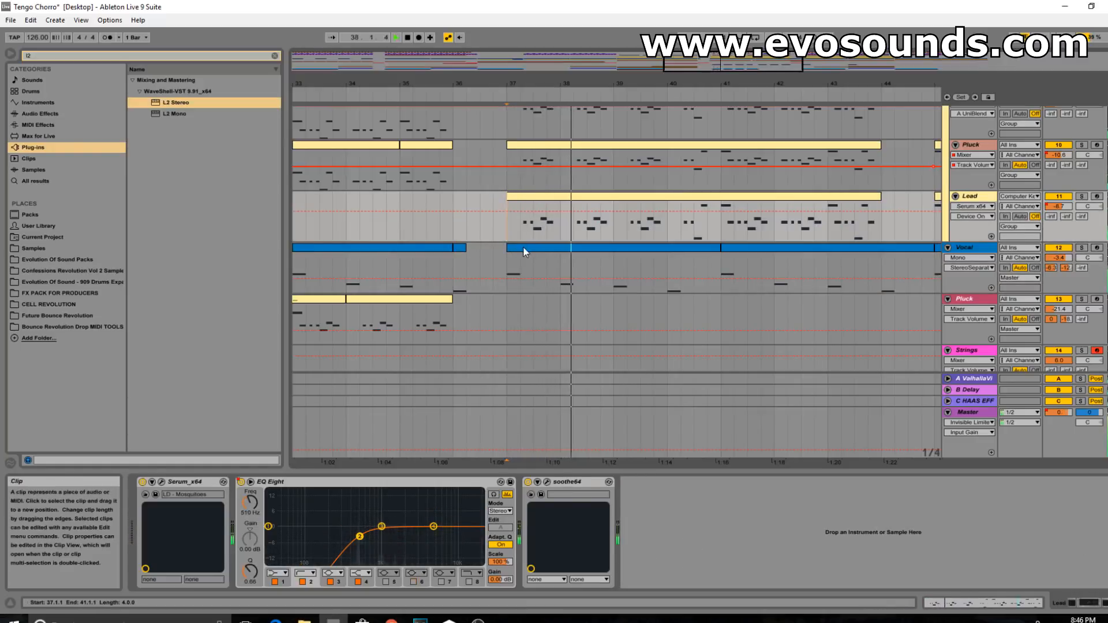
pyautogui.press('space')
pyautogui.click(555, 248)
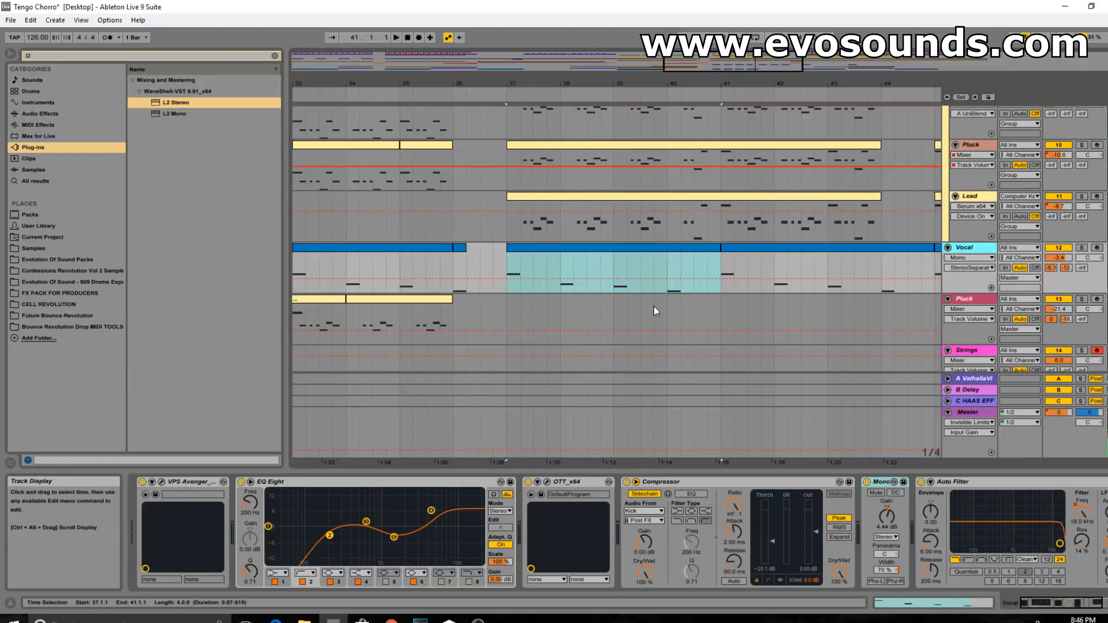
pyautogui.click(529, 249)
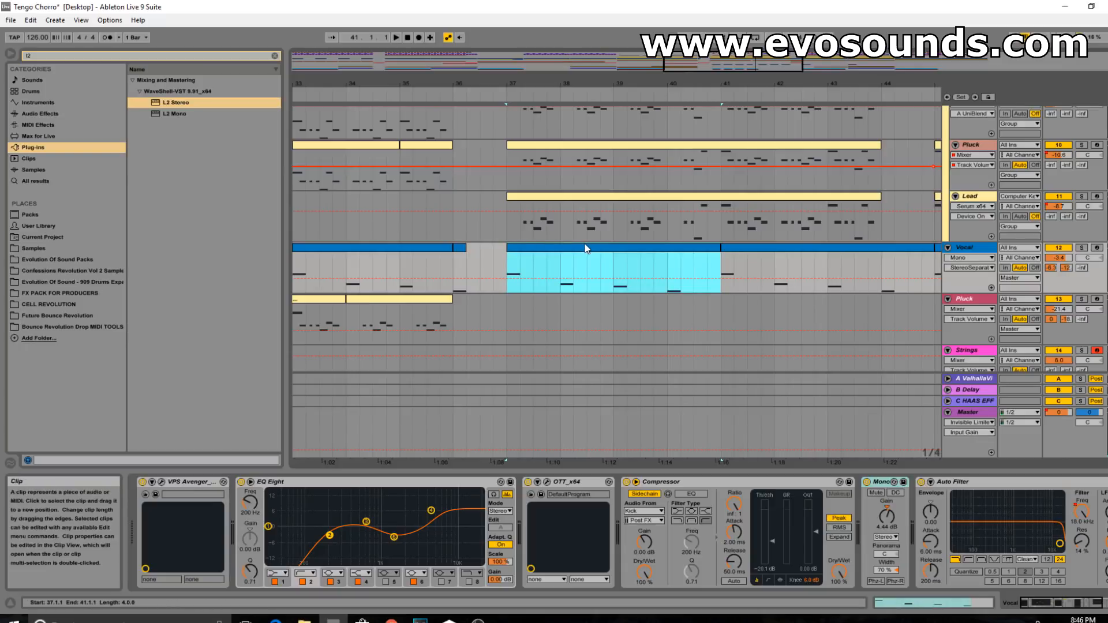
# - Compare the EQ Eight curve of the Bass track with the one on the Drop Leads group
pyautogui.scroll(5, 594, 227)
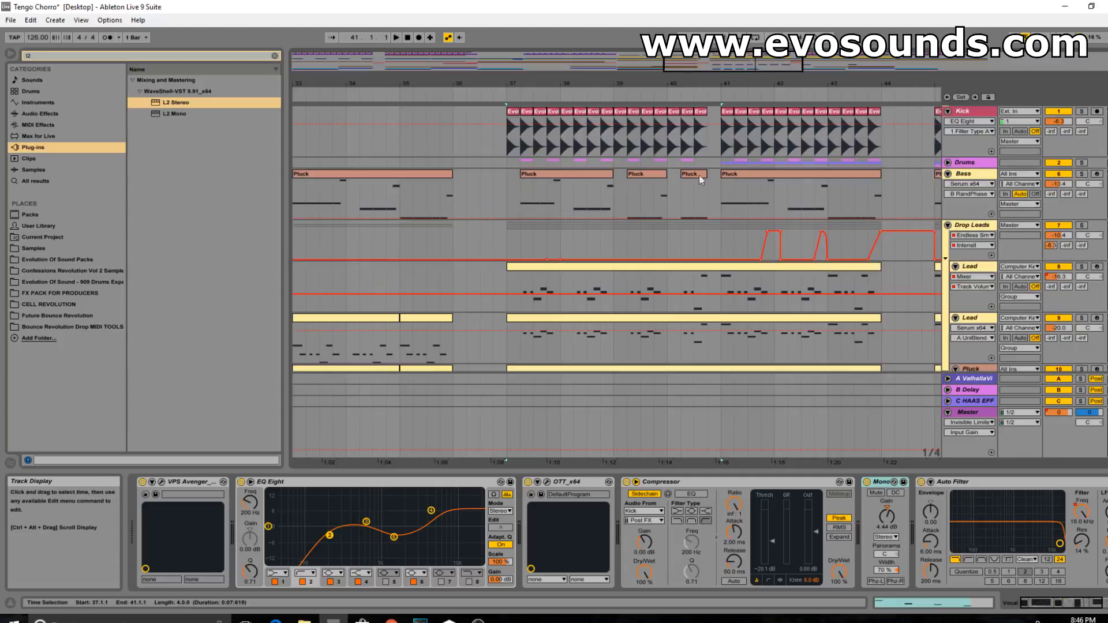
pyautogui.click(587, 195)
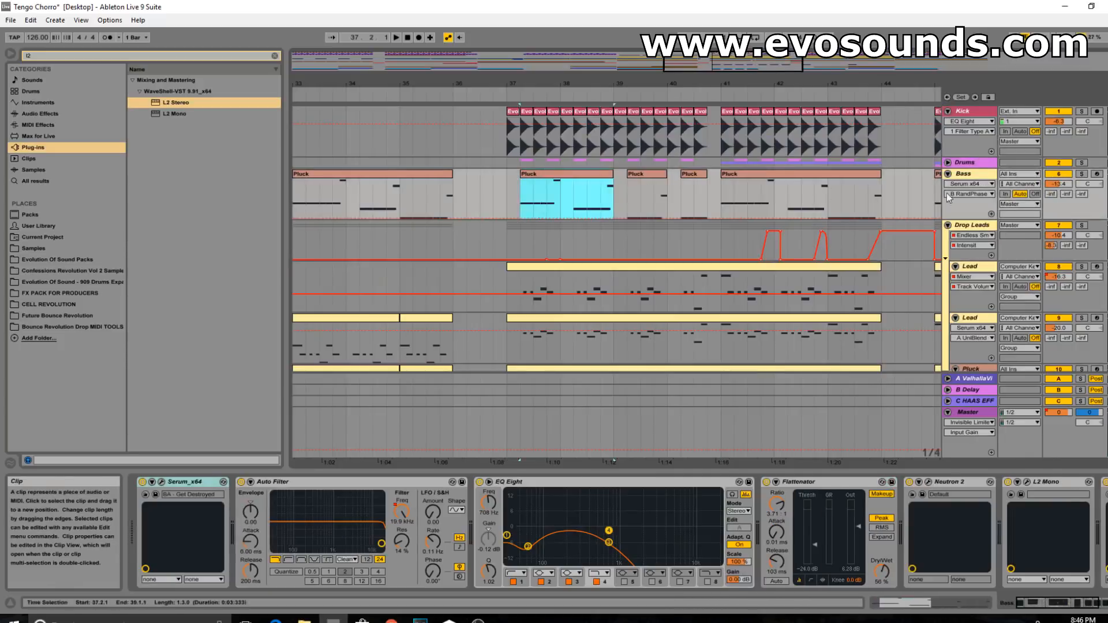
pyautogui.click(979, 175)
pyautogui.click(966, 225)
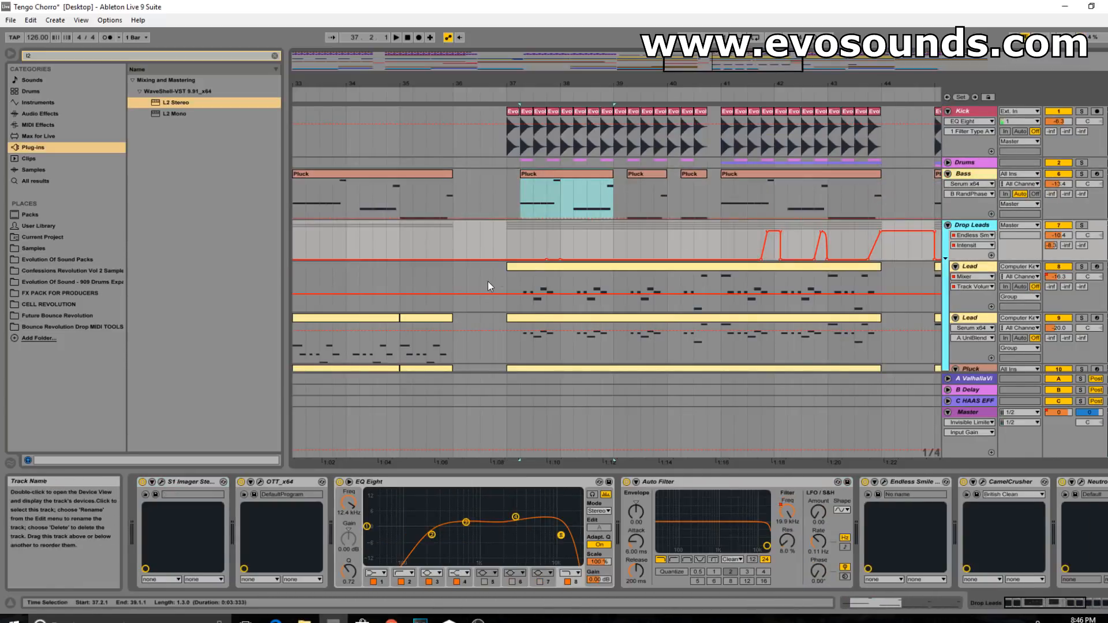
pyautogui.doubleClick(970, 175)
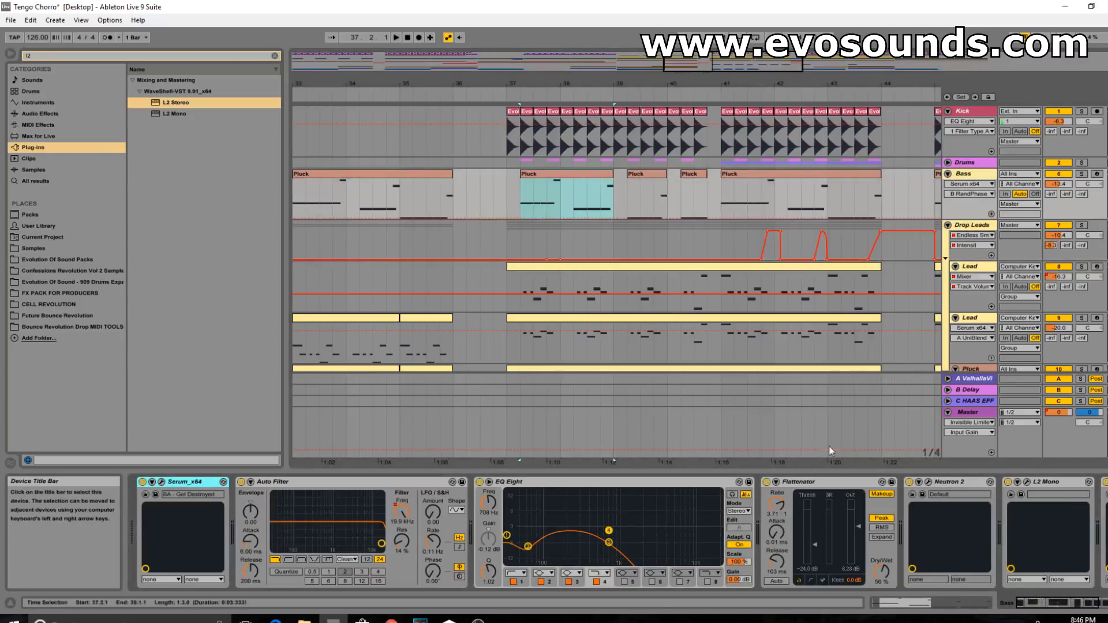
pyautogui.press('Right')
pyautogui.press('Right')
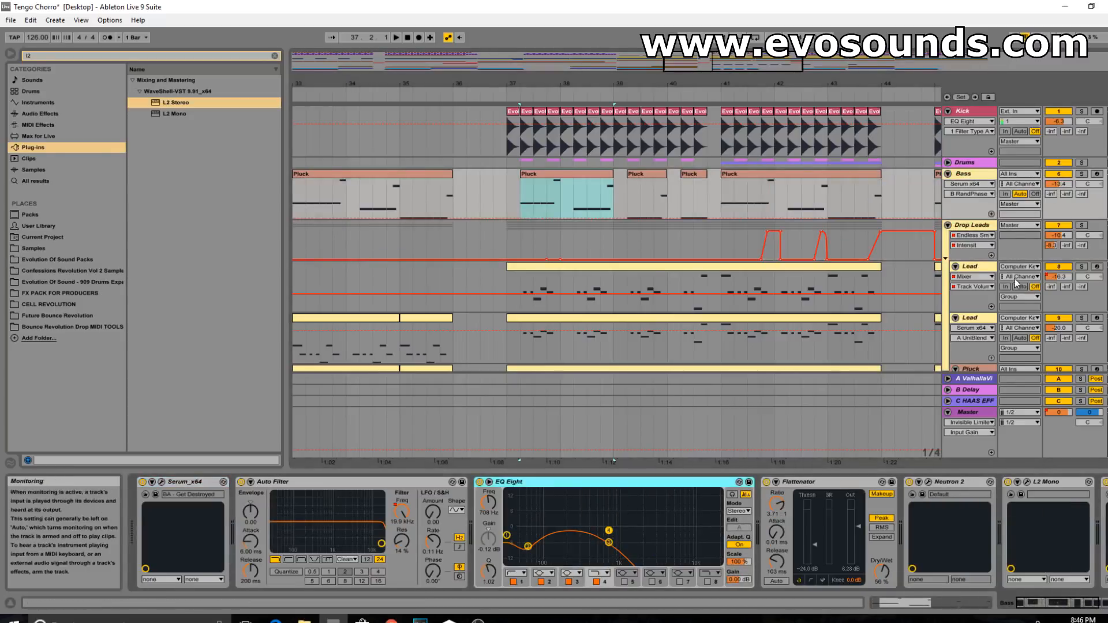
pyautogui.click(974, 225)
pyautogui.click(978, 174)
pyautogui.click(974, 225)
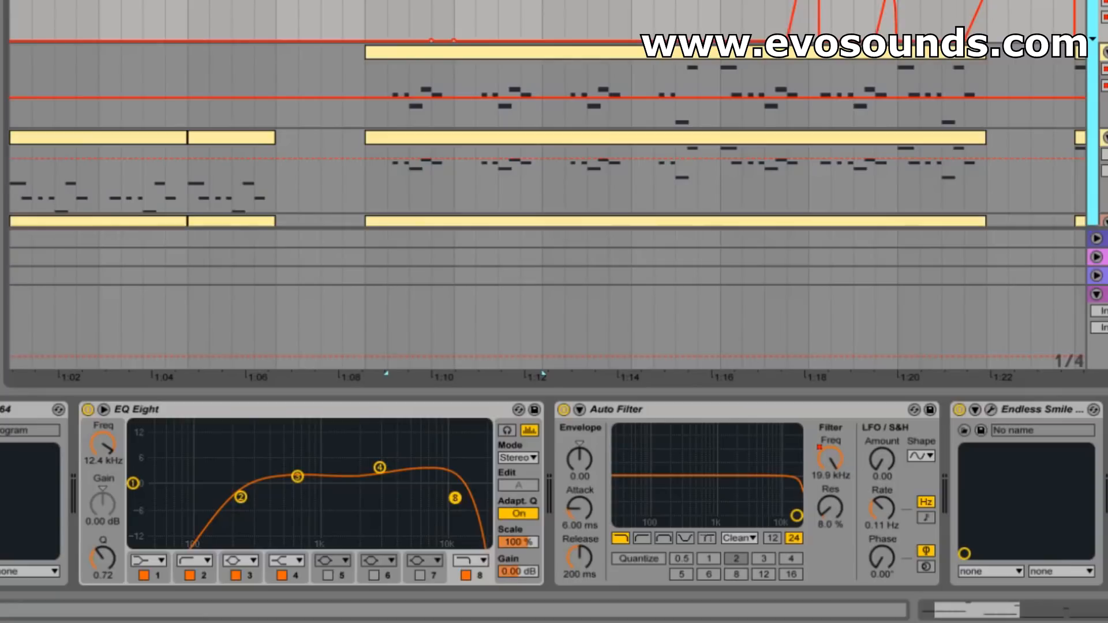
pyautogui.click(1104, 2)
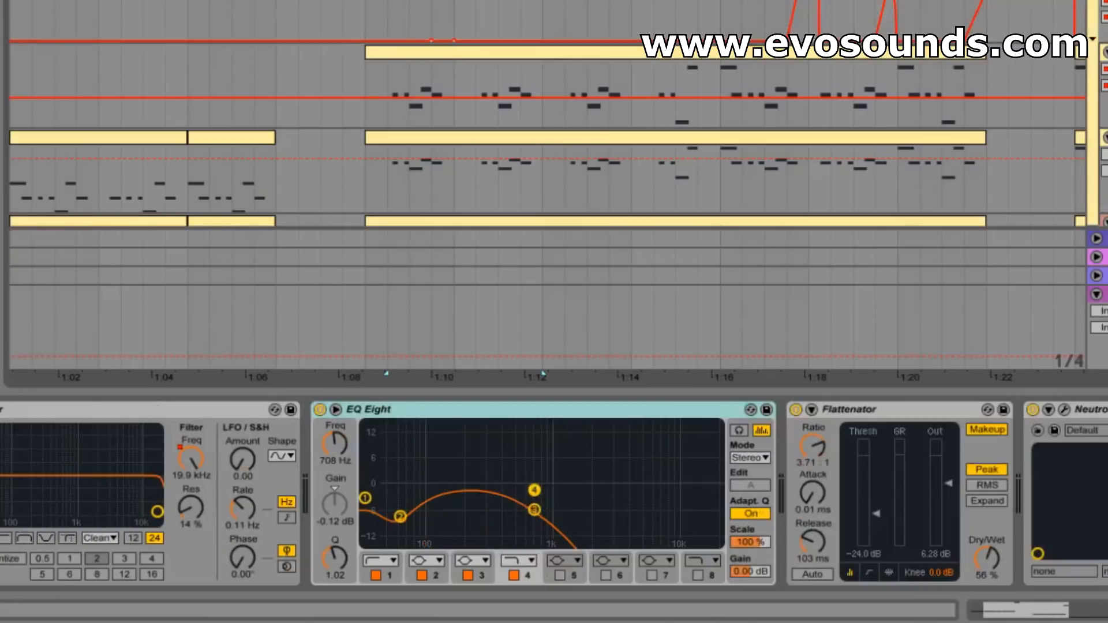
# - Shift band 3 of the Bass EQ Eight upward in frequency, set band 4 to 22.0 kHz and play from 37.2.1
pyautogui.press('space')
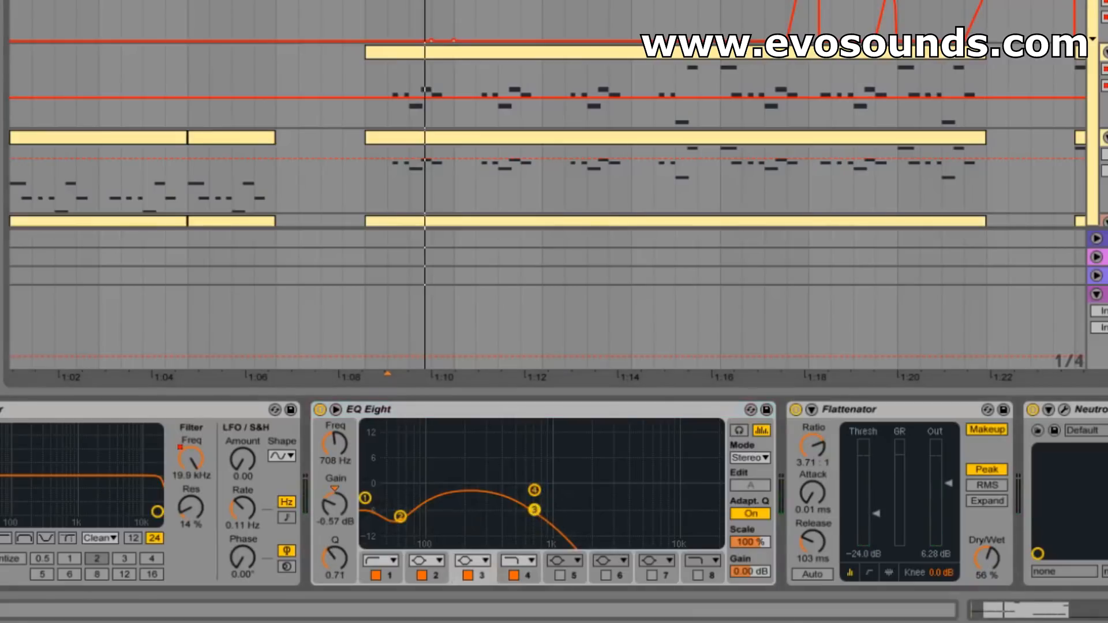
pyautogui.moveTo(535, 510); pyautogui.dragTo(643, 491)
pyautogui.moveTo(534, 490); pyautogui.dragTo(718, 499)
pyautogui.press('space')
pyautogui.press('space')
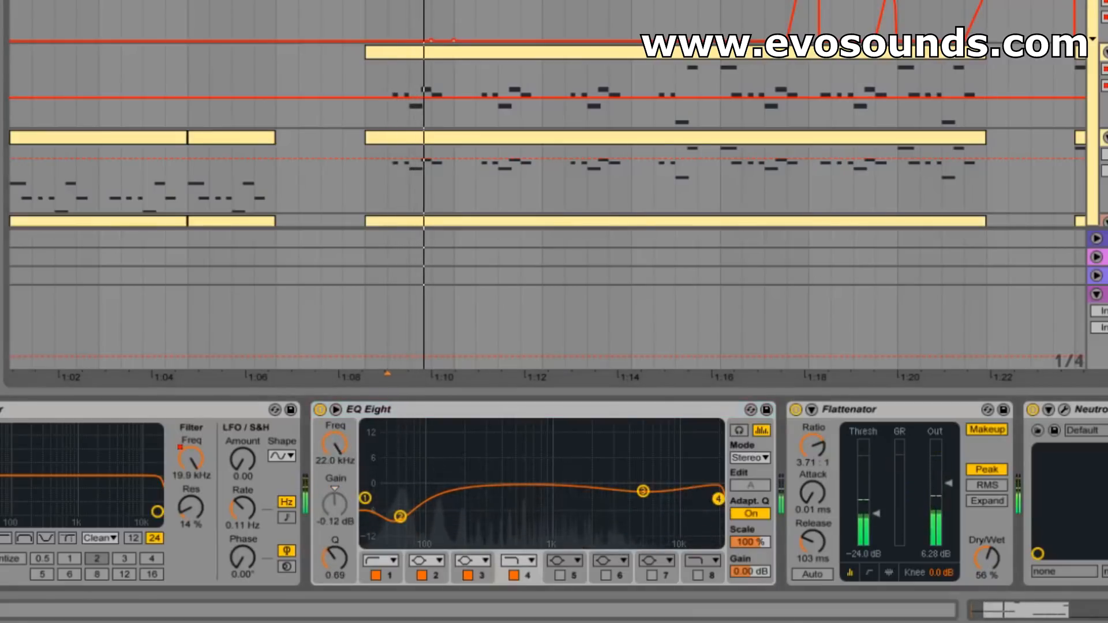
pyautogui.press('space')
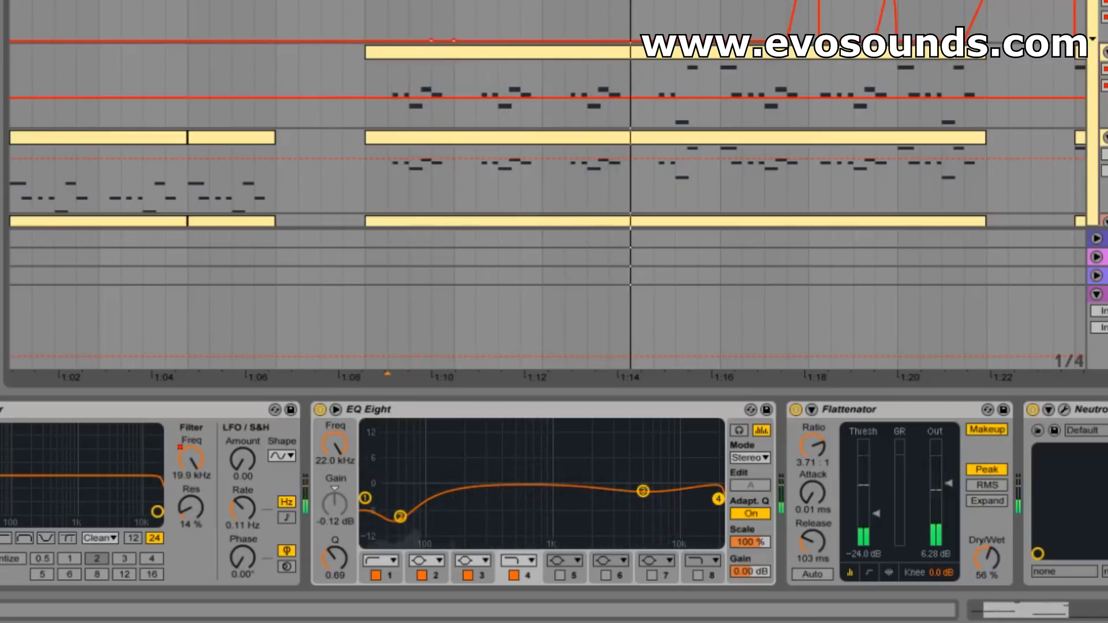
# - Lower band 4 of the Bass EQ Eight to 501 Hz and play the Bass with the Drop Leads
pyautogui.moveTo(717, 498); pyautogui.dragTo(515, 498)
pyautogui.press('space')
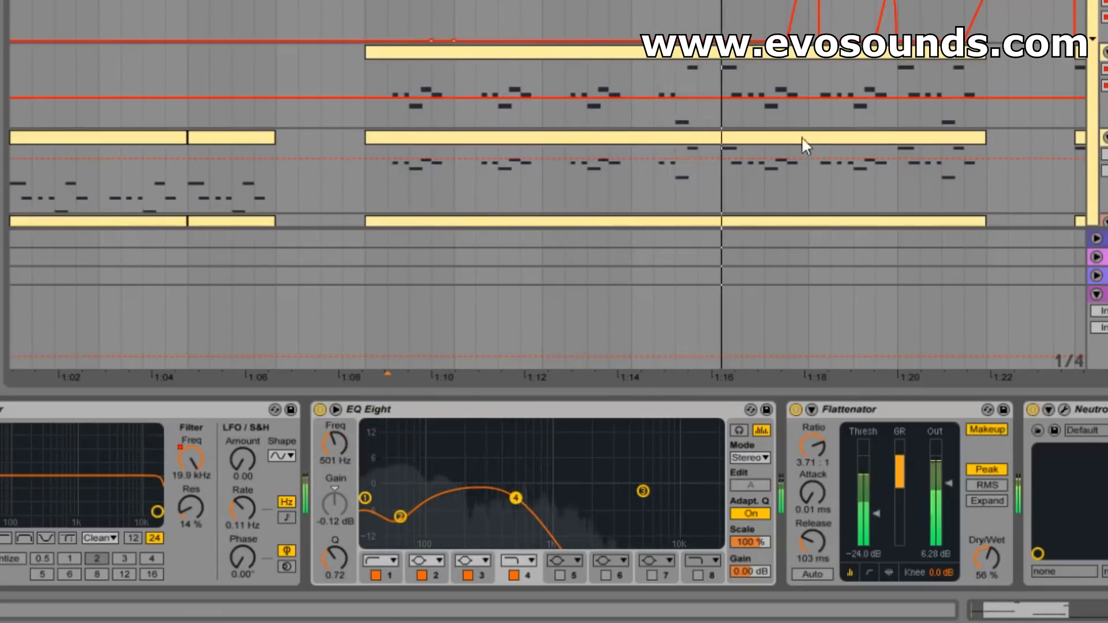
pyautogui.press('space')
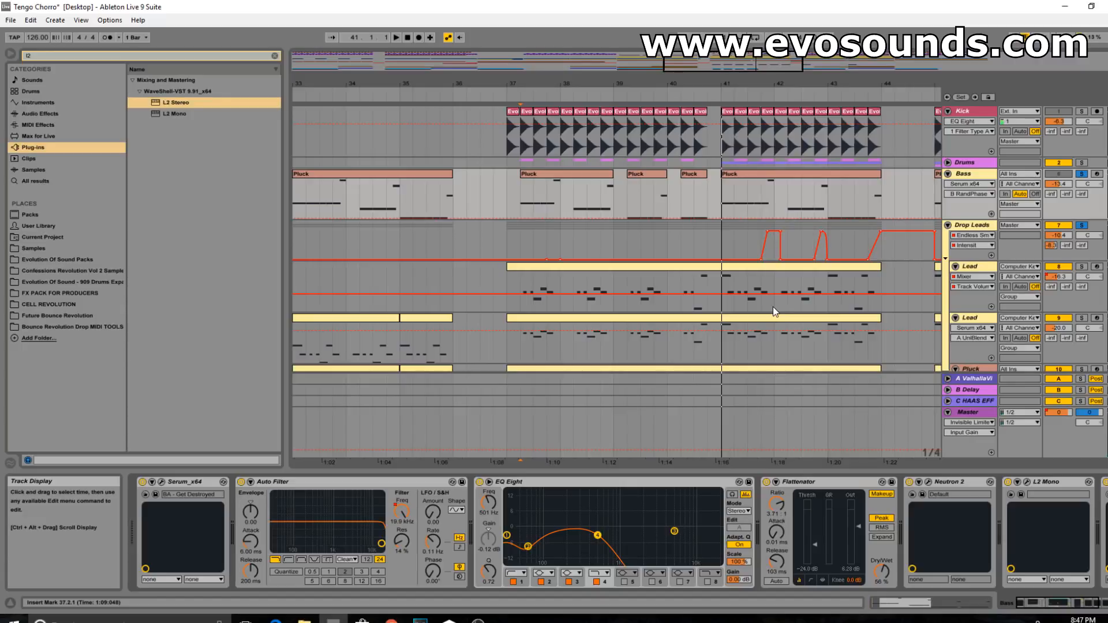
# - Select the Piano track and examine its mid/side EQ Eight alongside the drop's other tracks
pyautogui.scroll(-10, 571, 244)
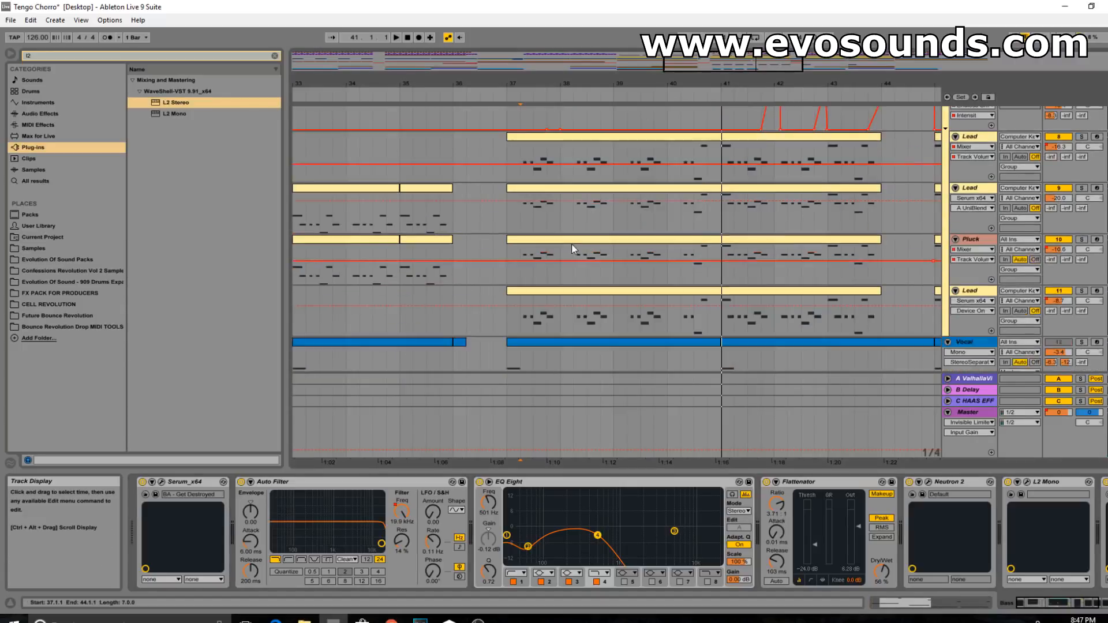
pyautogui.scroll(-4, 696, 254)
pyautogui.click(971, 181)
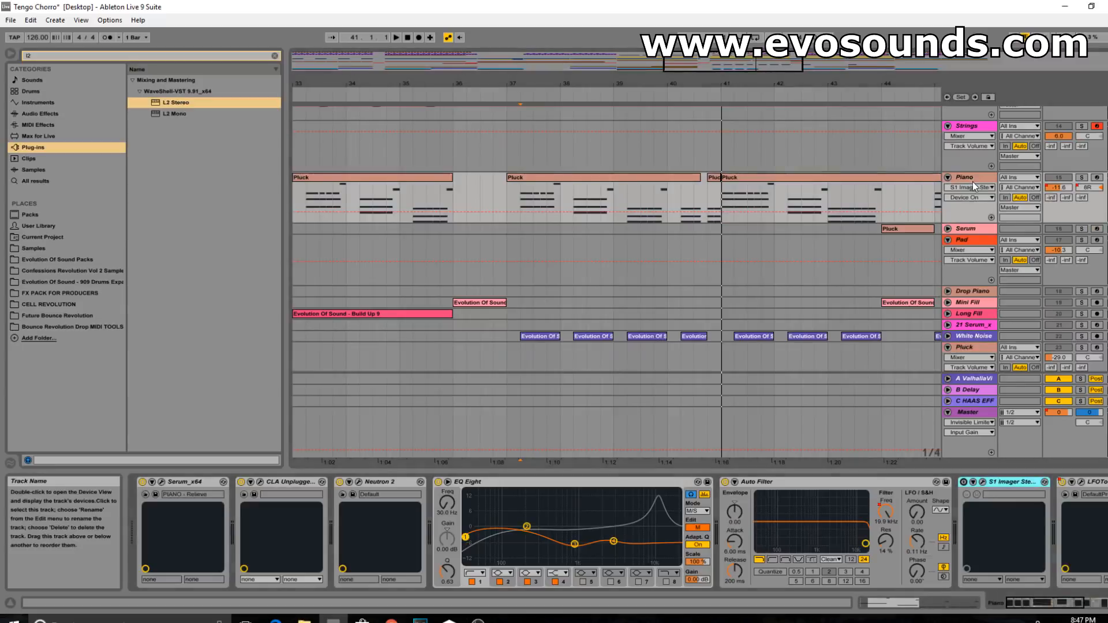
pyautogui.scroll(12, 658, 415)
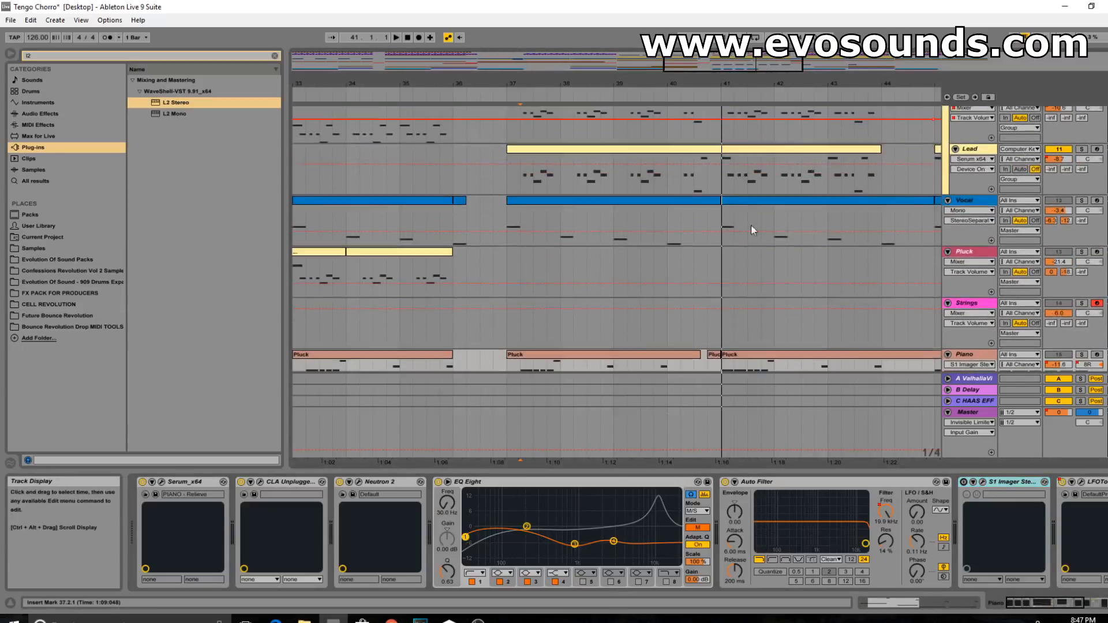
pyautogui.scroll(-12, 1078, 25)
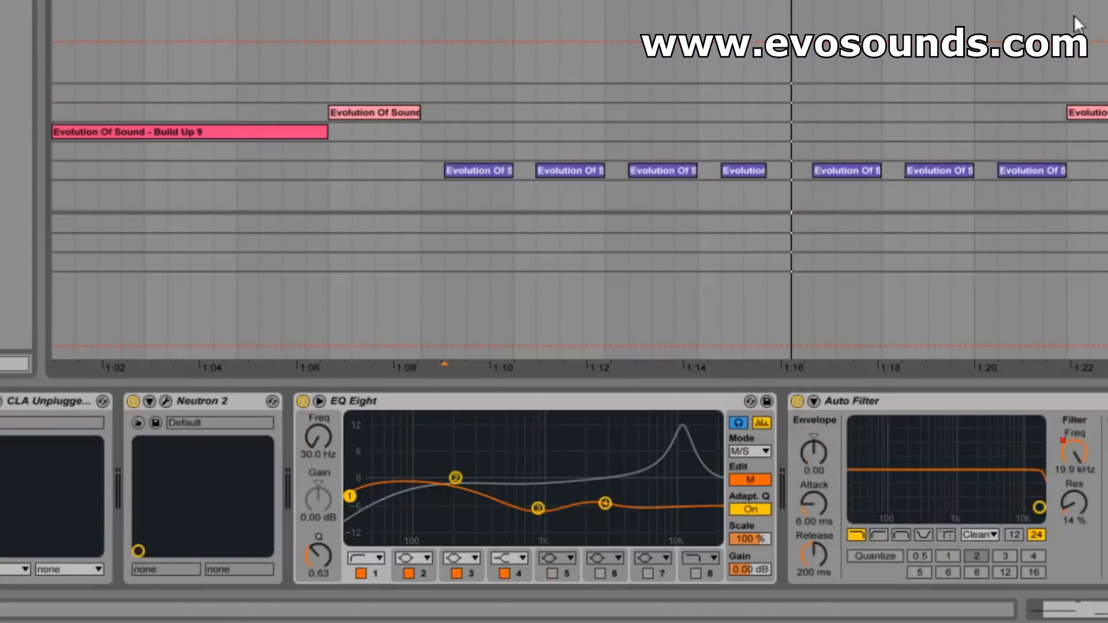
# - Check the Piano EQ Eight's mode options, keep M/S, and switch the edited curve between mid and side
pyautogui.click(760, 451)
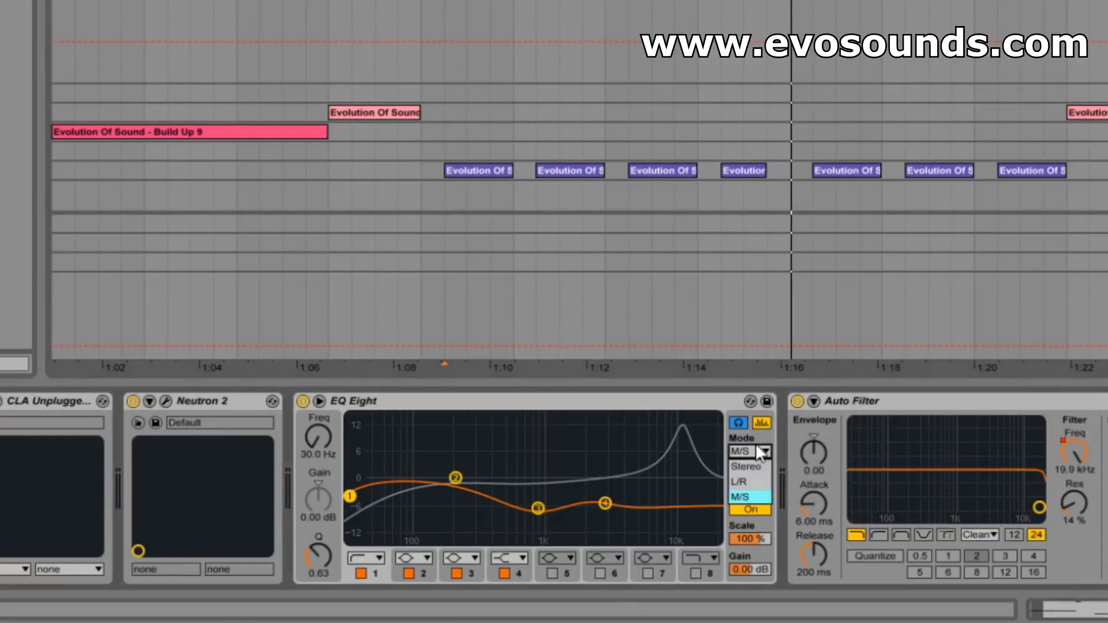
pyautogui.click(745, 498)
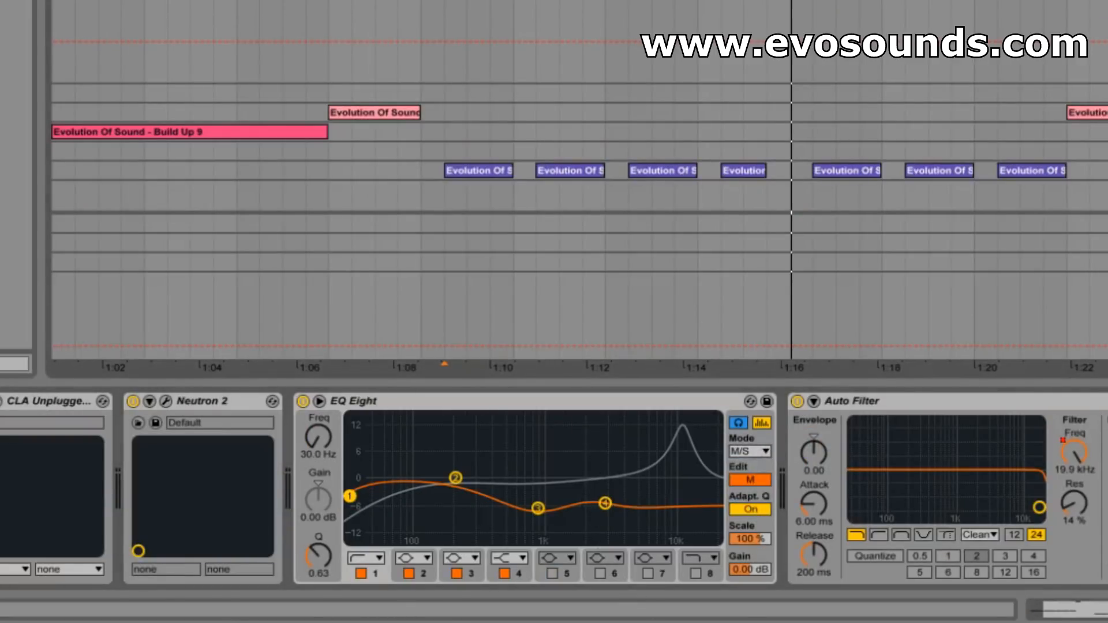
pyautogui.scroll(5, 738, 122)
pyautogui.scroll(-5, 751, 138)
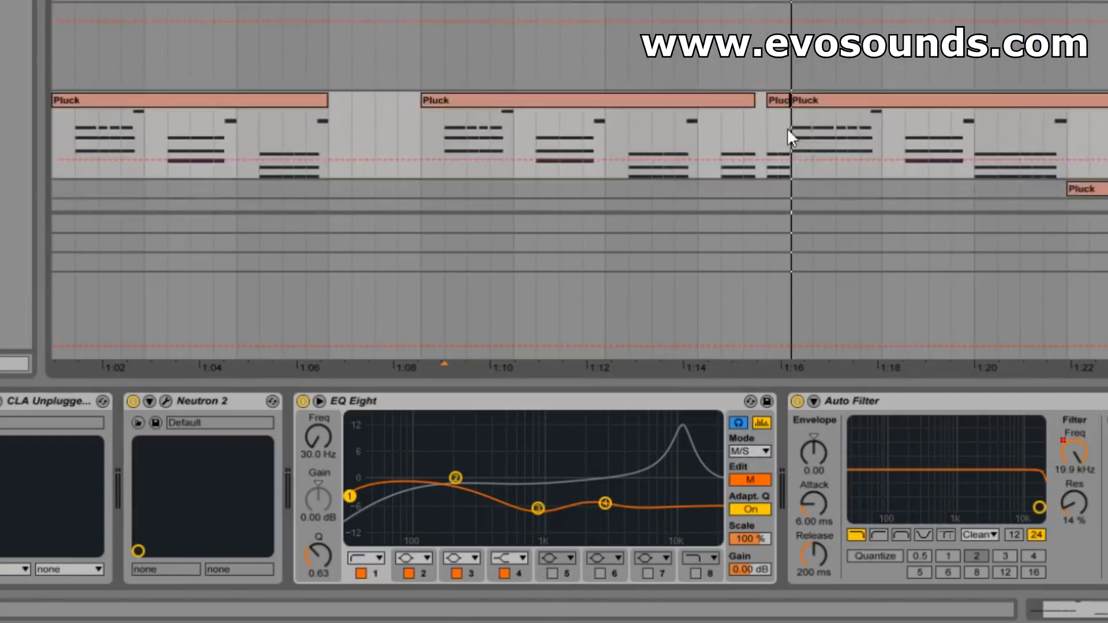
pyautogui.click(759, 480)
pyautogui.click(758, 481)
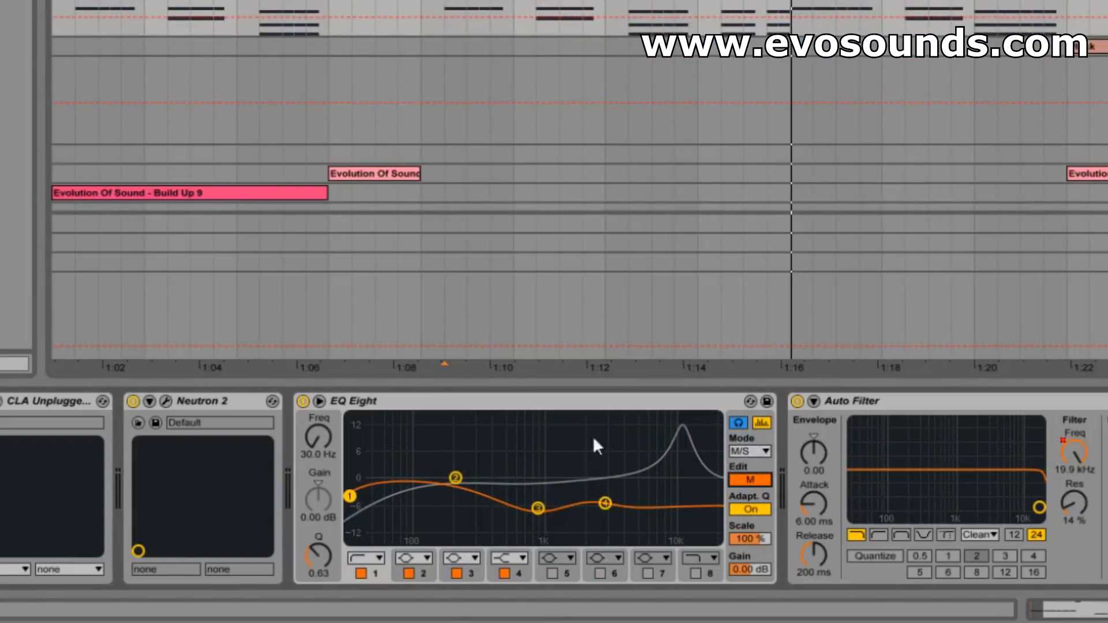
# - Hide the device view and select the Vocal clip that starts at bar 37
pyautogui.scroll(6, 700, 148)
pyautogui.moveTo(990, 383); pyautogui.dragTo(990, 583)
pyautogui.scroll(3, 594, 113)
pyautogui.scroll(-2, 577, 231)
pyautogui.scroll(1, 577, 231)
pyautogui.scroll(-2, 577, 231)
pyautogui.click(965, 330)
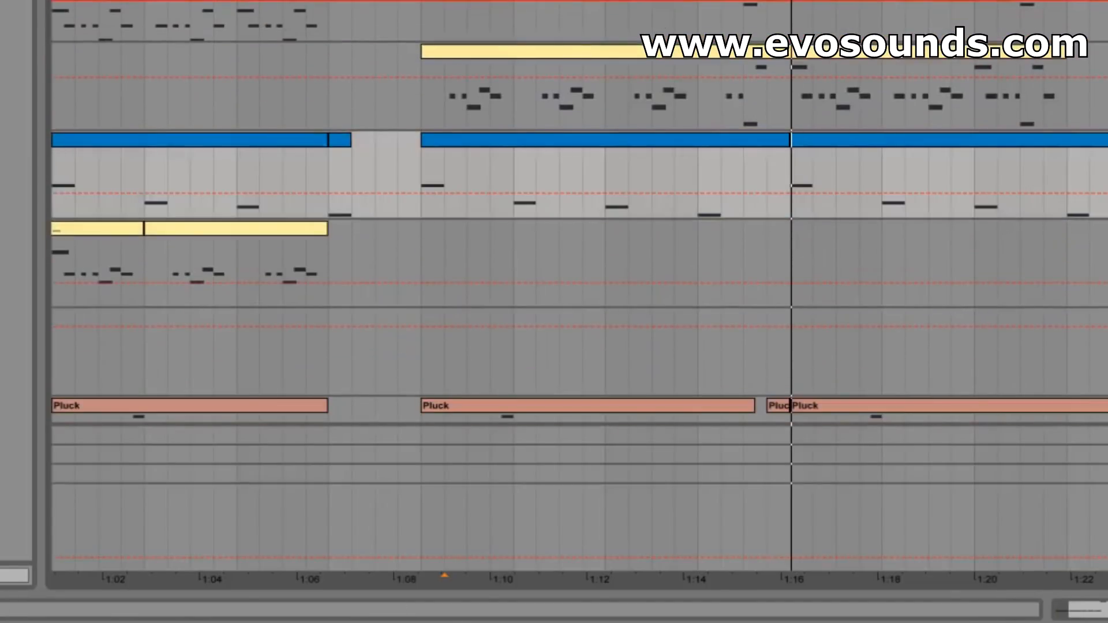
pyautogui.click(965, 485)
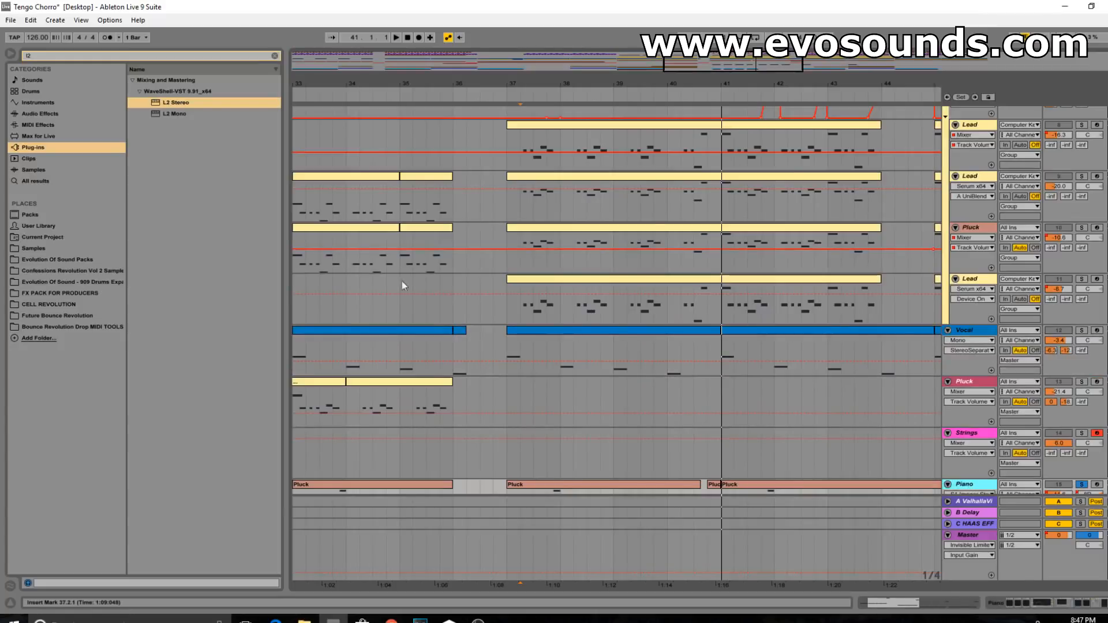
pyautogui.click(553, 332)
pyautogui.scroll(2, 628, 280)
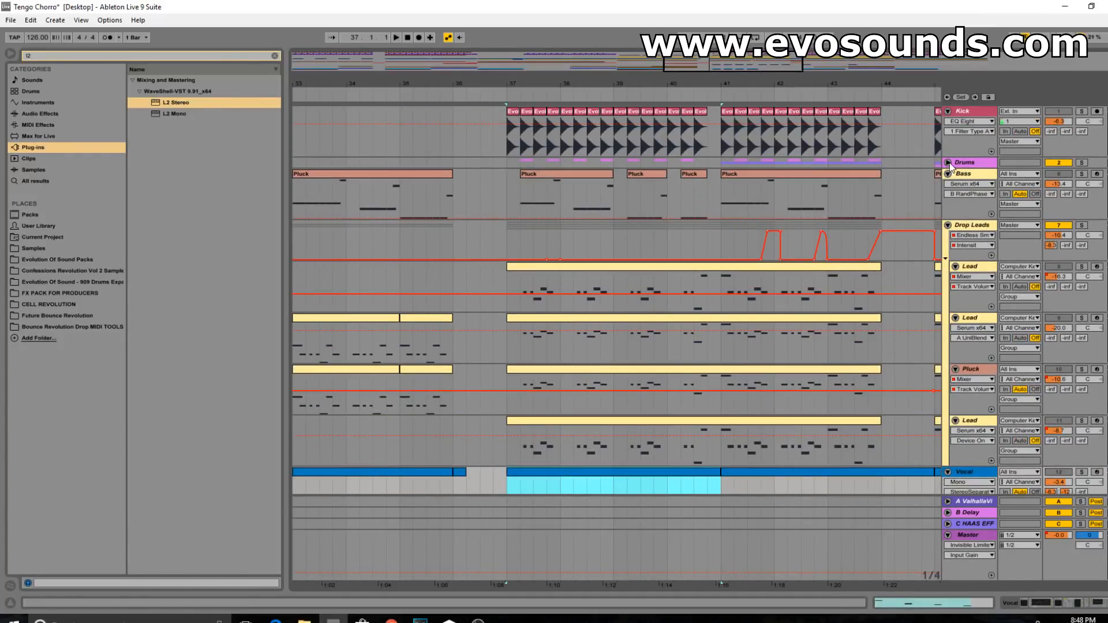
# - Unfold the Drums group, place the insert marker at 41.1.1 on the Clap track and solo the group
pyautogui.click(948, 163)
pyautogui.doubleClick(981, 164)
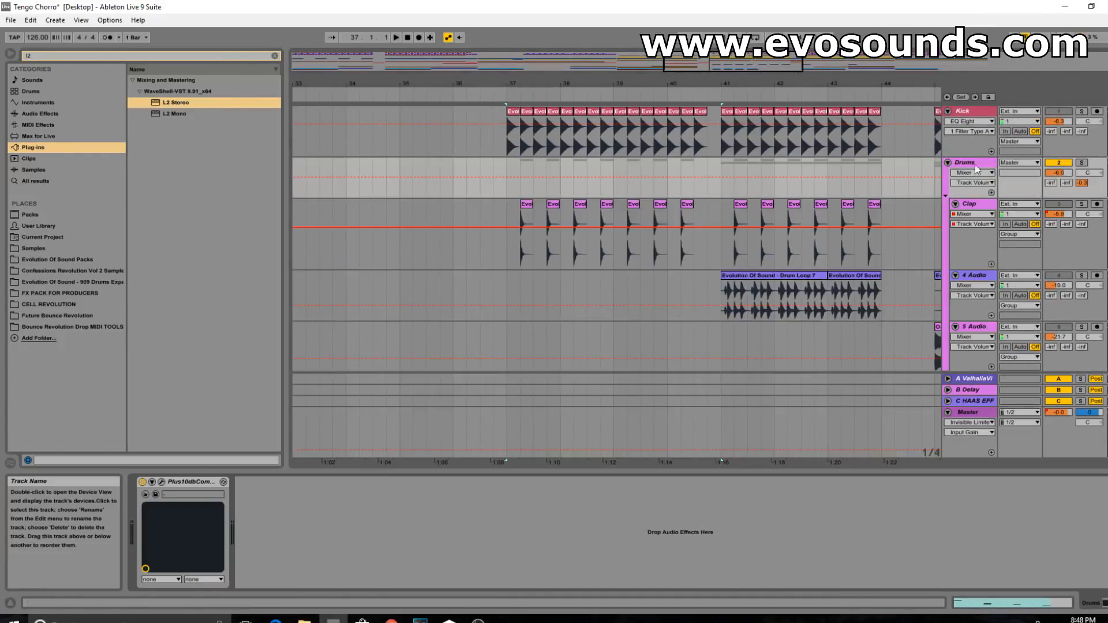
pyautogui.click(717, 269)
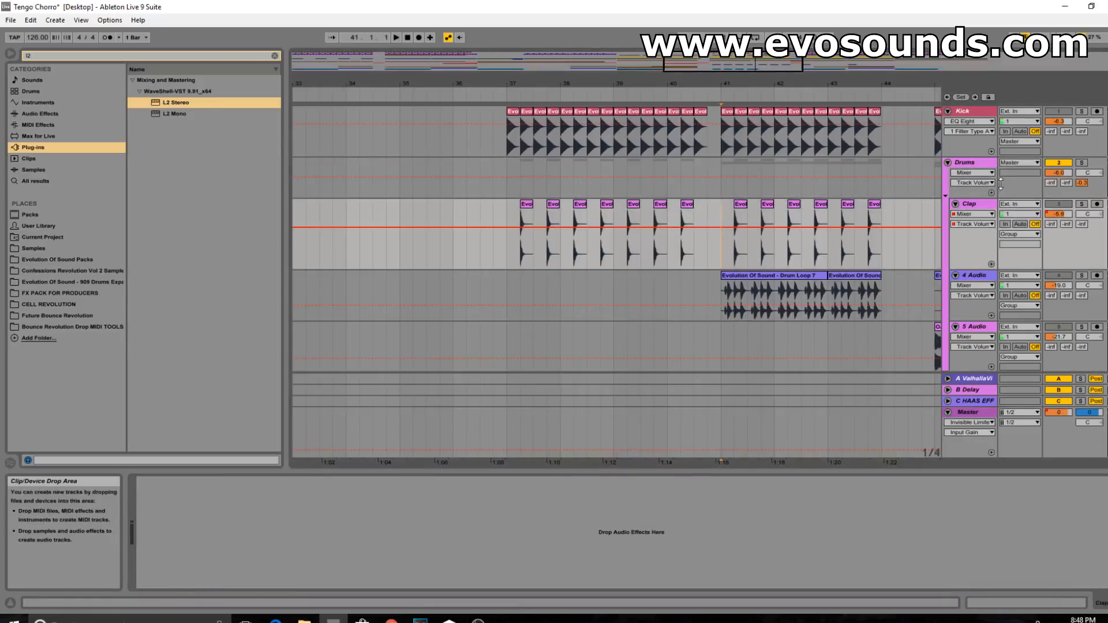
pyautogui.click(1081, 163)
pyautogui.scroll(-4, 751, 194)
pyautogui.scroll(2, 759, 194)
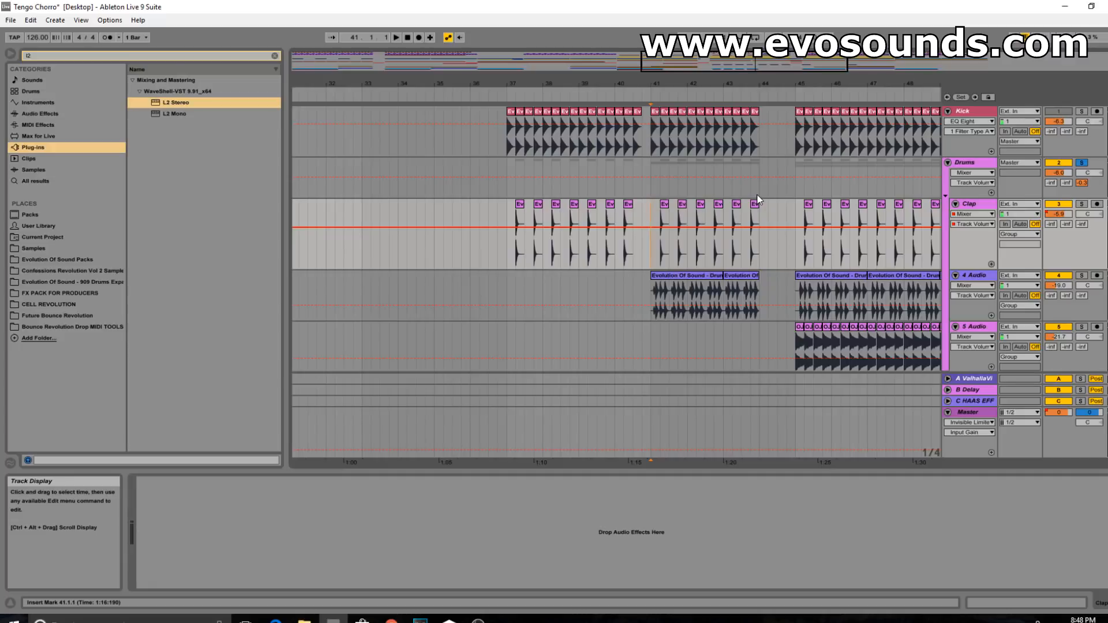
# - Play the soloed Drums group from 41.1.1 and check its C HAAS EFFECT send in the Session View mixer
pyautogui.scroll(-5, 757, 199)
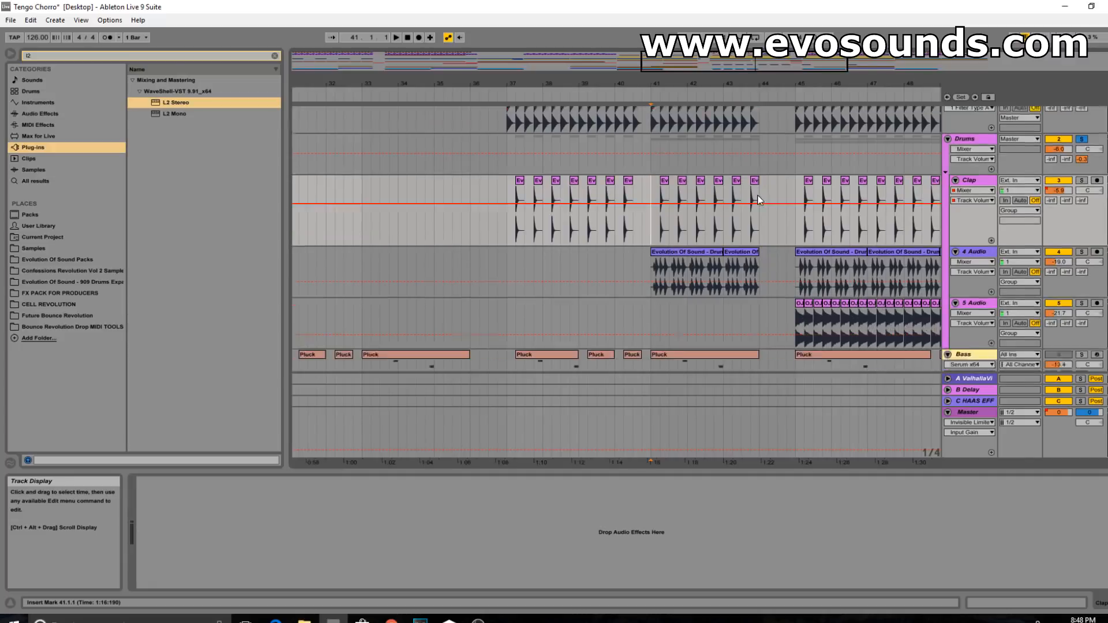
pyautogui.scroll(2, 757, 199)
pyautogui.scroll(2, 757, 194)
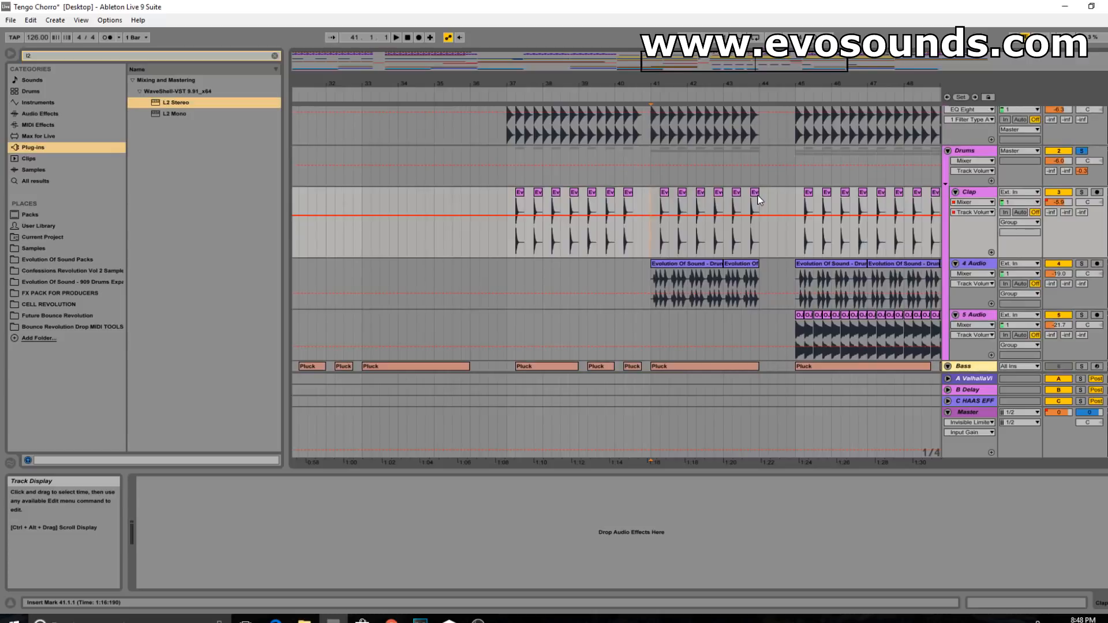
pyautogui.click(975, 151)
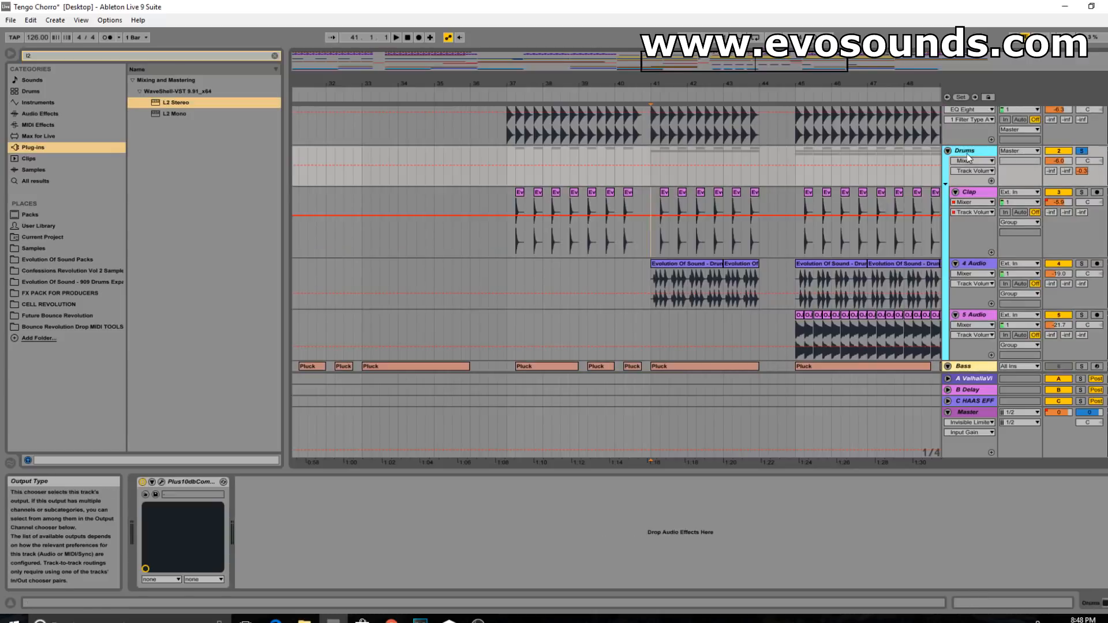
pyautogui.press('space')
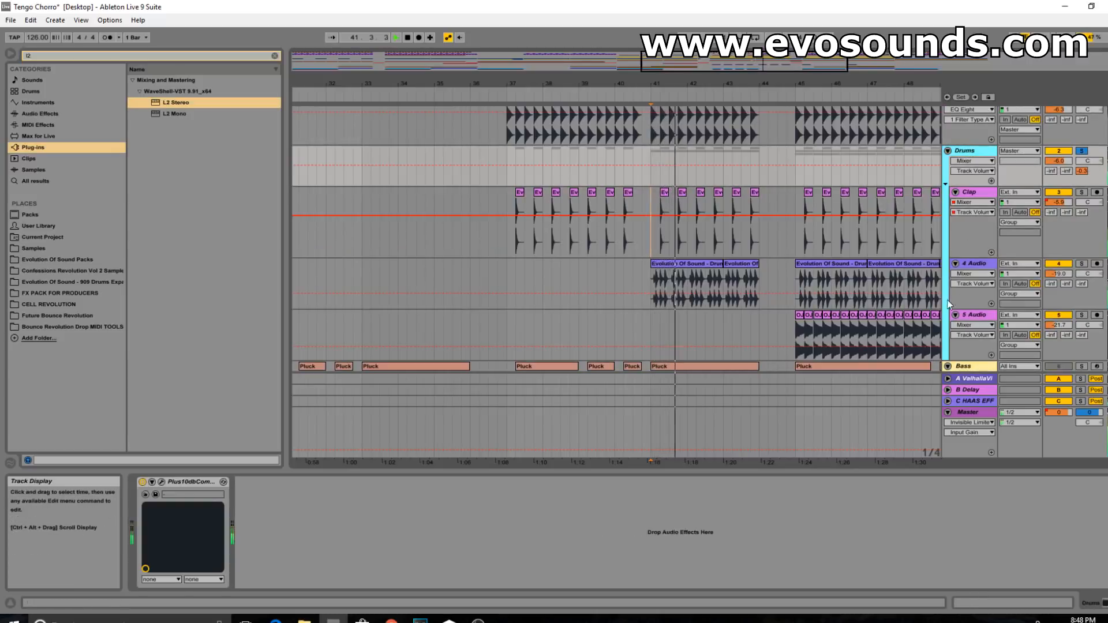
pyautogui.press('Tab')
pyautogui.click(360, 309)
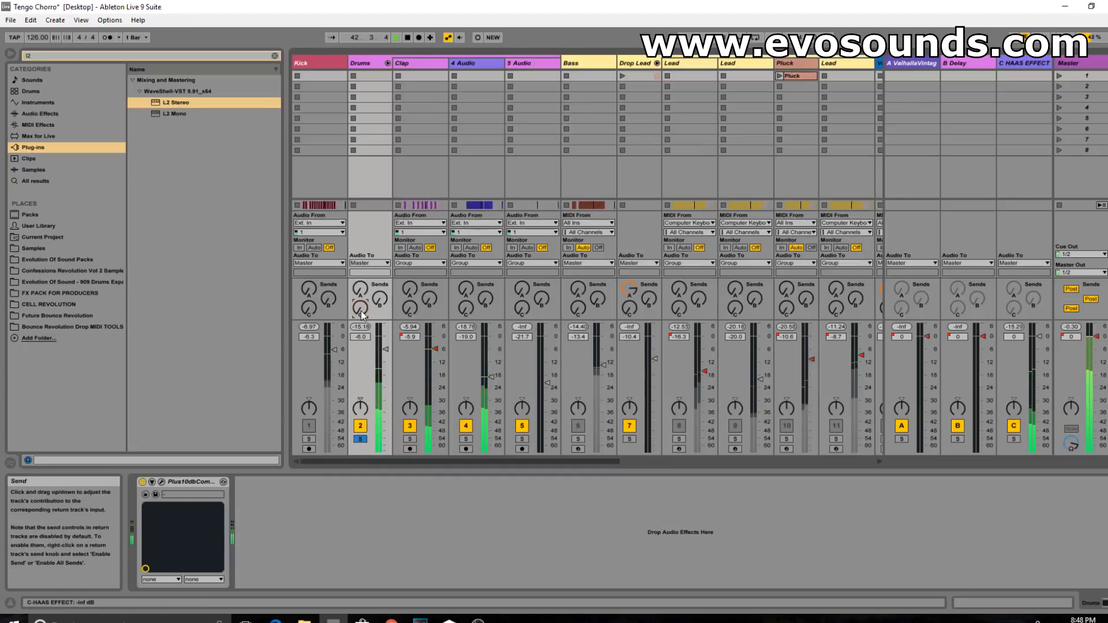
pyautogui.press('space')
pyautogui.press('Tab')
# - Zoom the arrangement out around the drop and hide the device view
pyautogui.moveTo(703, 84); pyautogui.dragTo(577, 55)
pyautogui.scroll(-5, 768, 202)
pyautogui.scroll(-10, 716, 328)
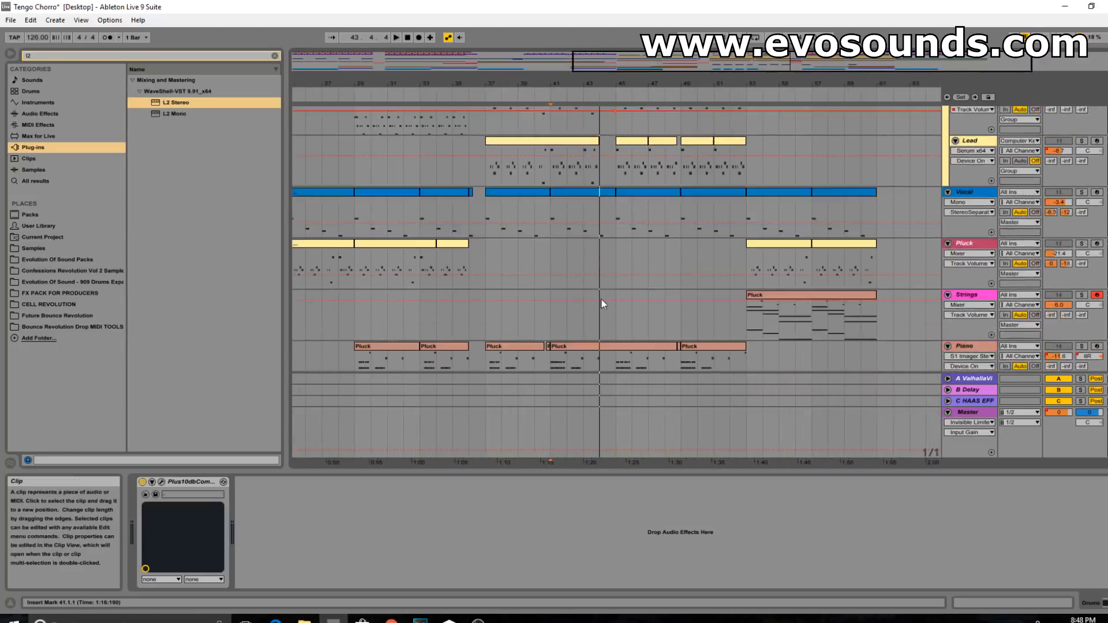
pyautogui.hotkey('ctrl', 'alt', 'l')
pyautogui.scroll(10, 697, 494)
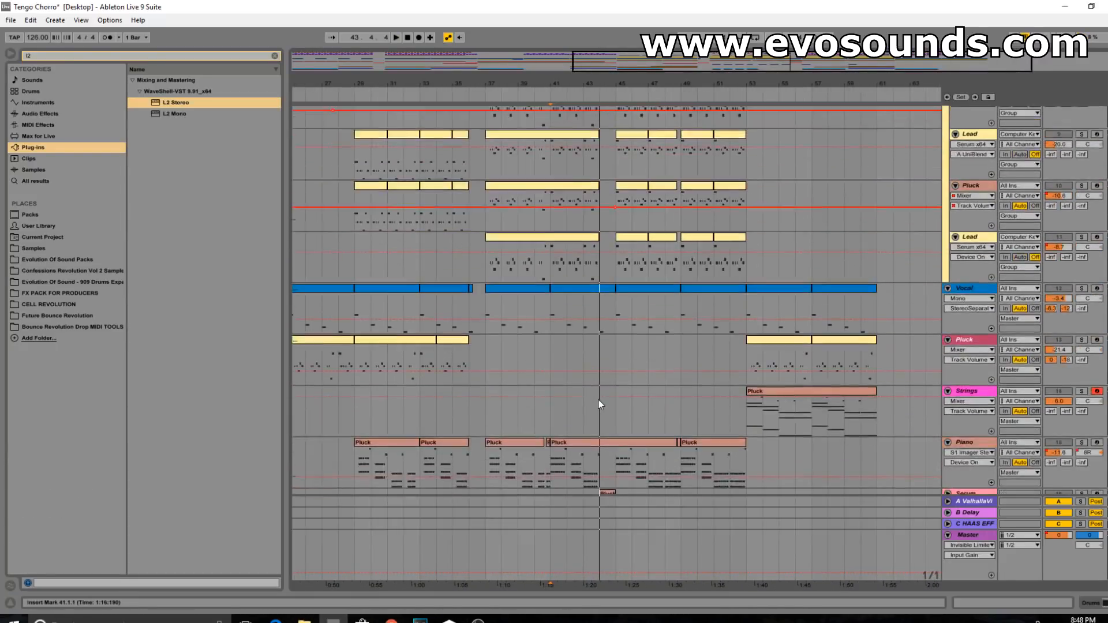
# - Place the insert marker at the start of the drop on the Kick track and look over the whole arrangement
pyautogui.click(489, 150)
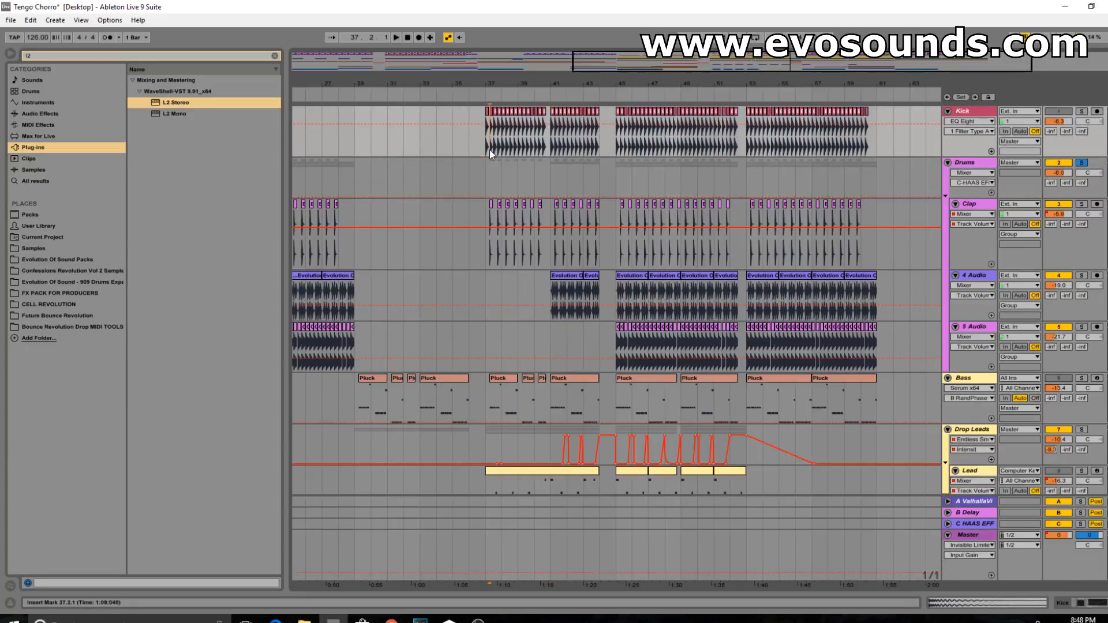
pyautogui.press('space')
pyautogui.moveTo(658, 78)
pyautogui.mouseDown()
pyautogui.moveTo(658, 156)
pyautogui.moveTo(658, 83)
pyautogui.mouseUp()
pyautogui.scroll(-7, 563, 217)
pyautogui.scroll(-3, 649, 317)
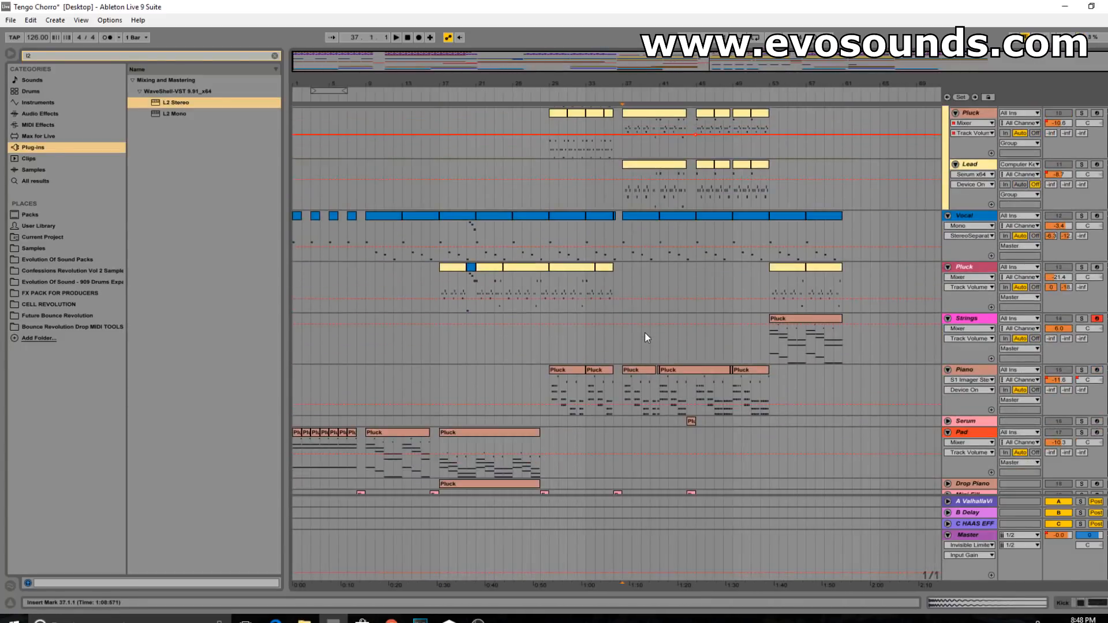
pyautogui.scroll(10, 643, 321)
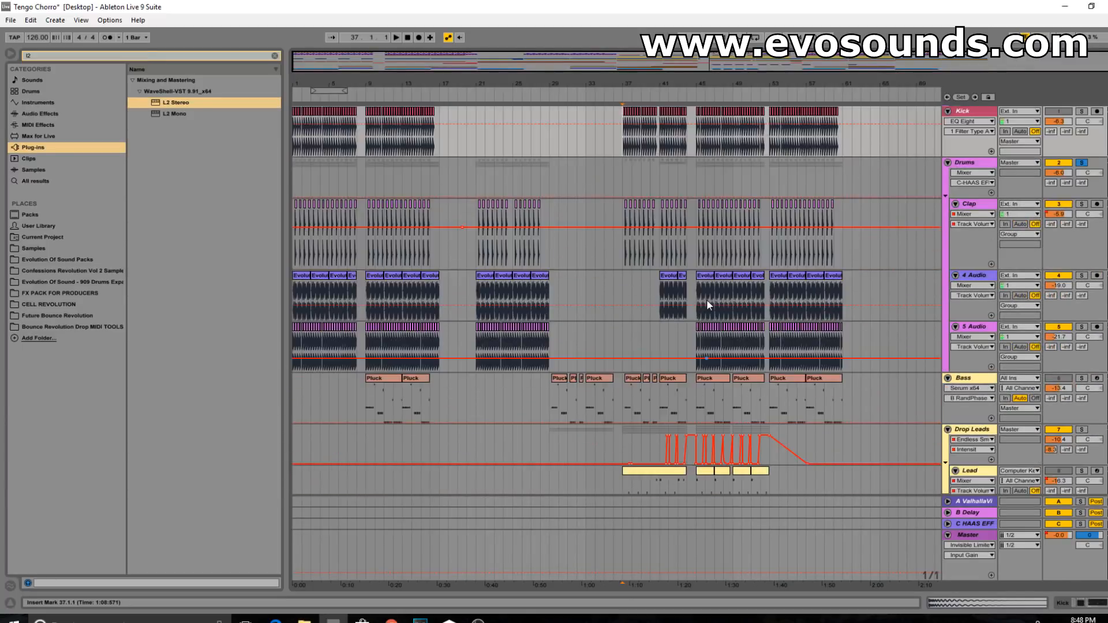
# - Set the insert marker to 34.1.1 on the Bass track, then to 33.1.1 on the Kick track
pyautogui.click(584, 142)
pyautogui.click(605, 381)
pyautogui.click(596, 401)
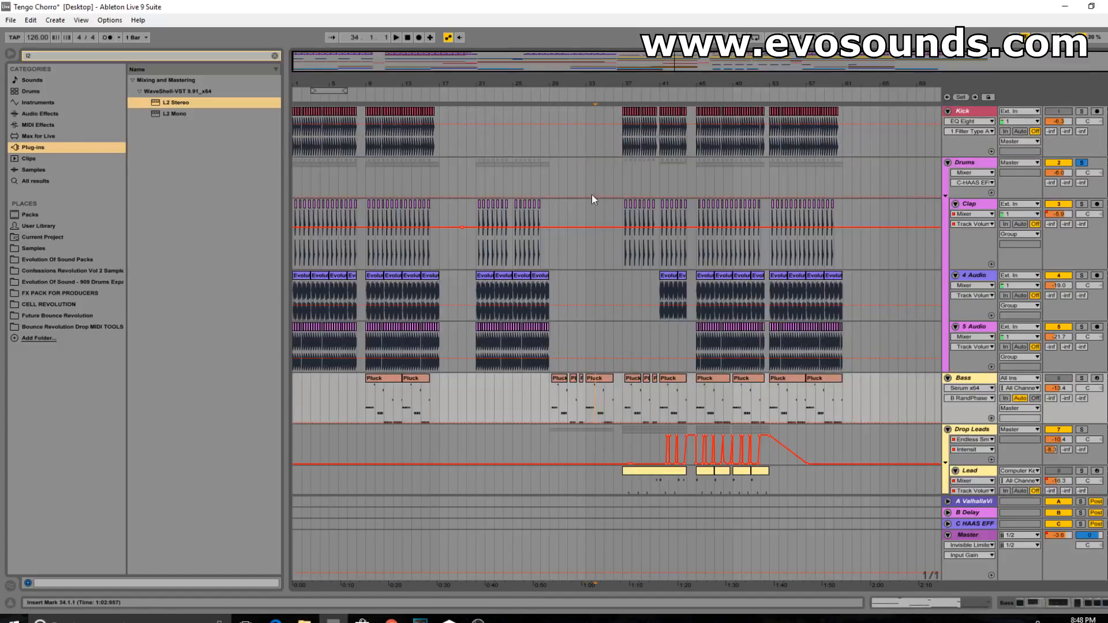
pyautogui.click(580, 152)
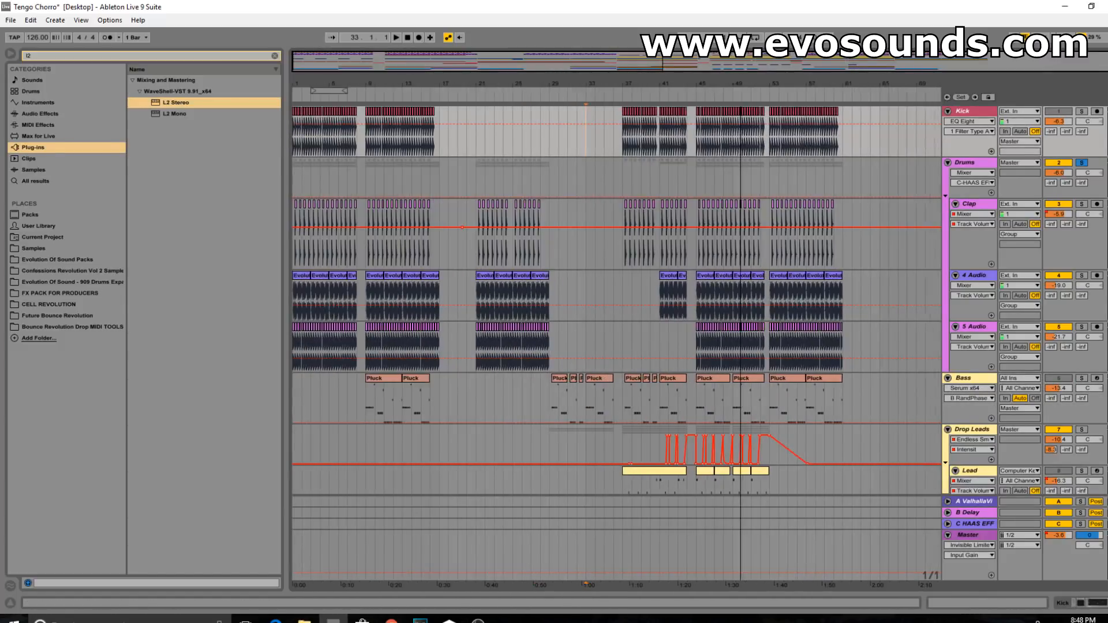